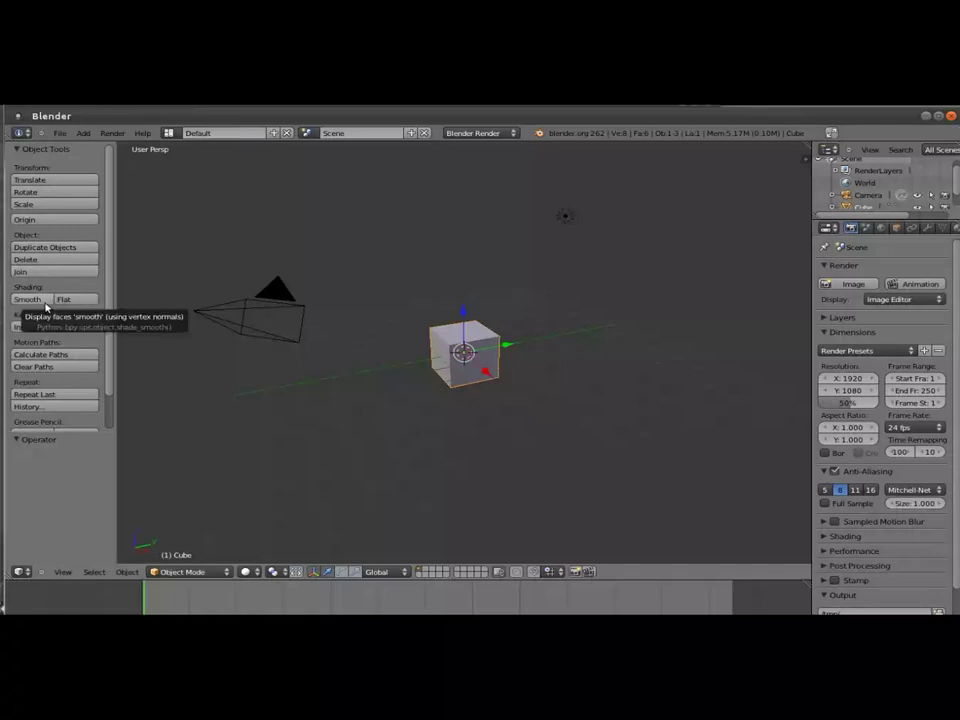
# Hide and restore the tool shelf, then switch to Top view with Numpad 7
pyautogui.press('t')
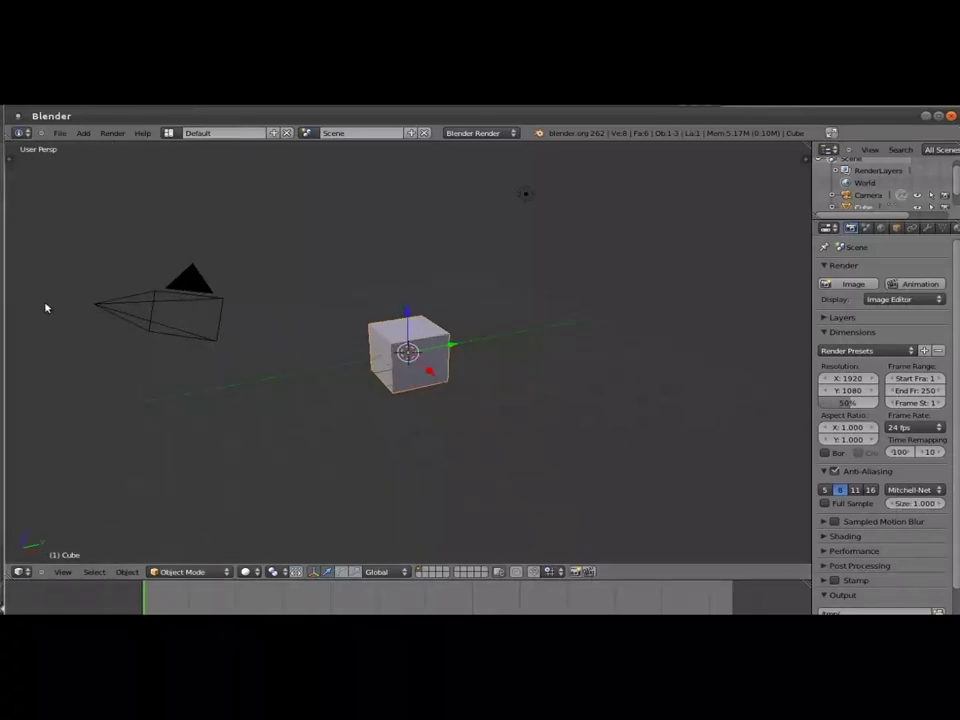
pyautogui.press('t')
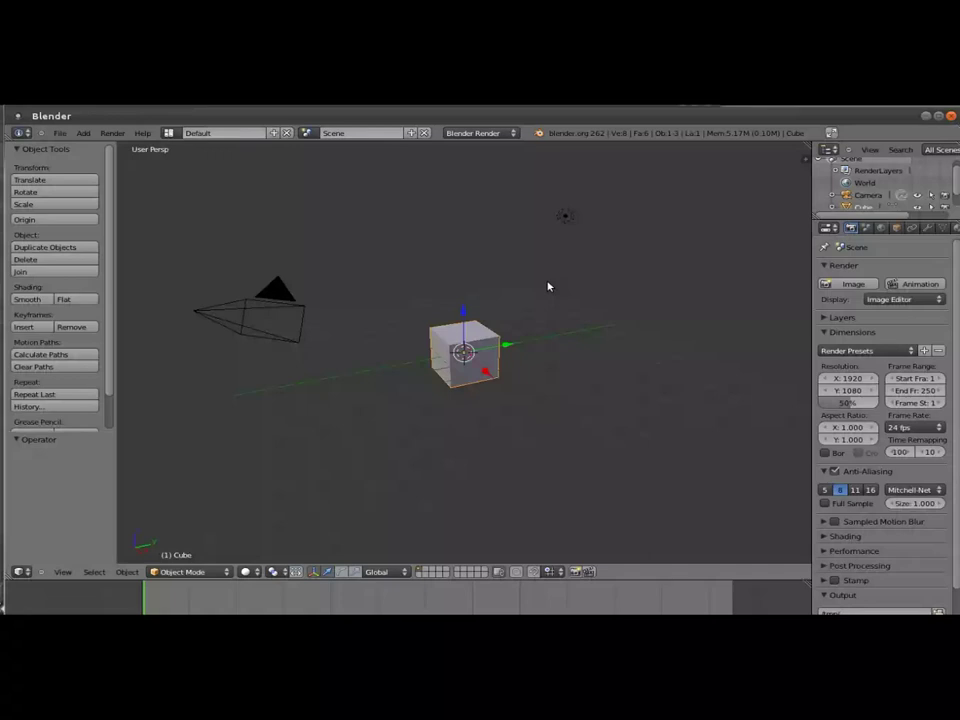
pyautogui.press('KP_7')
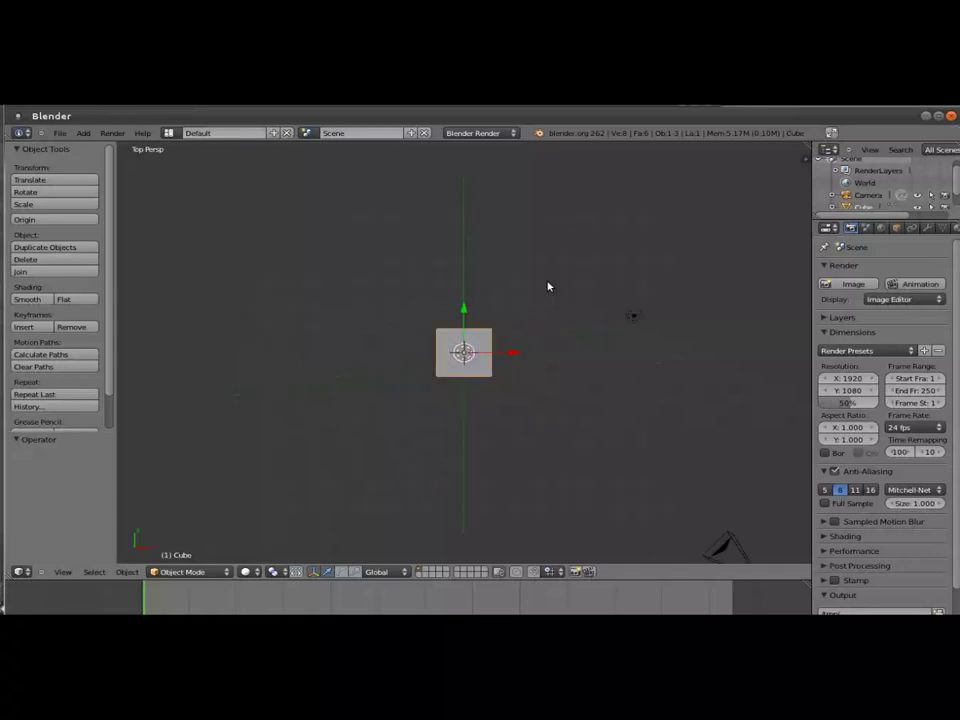
# Make the top view orthographic, adjust the zoom, and put the cube into Edit Mode
pyautogui.press('KP_5')
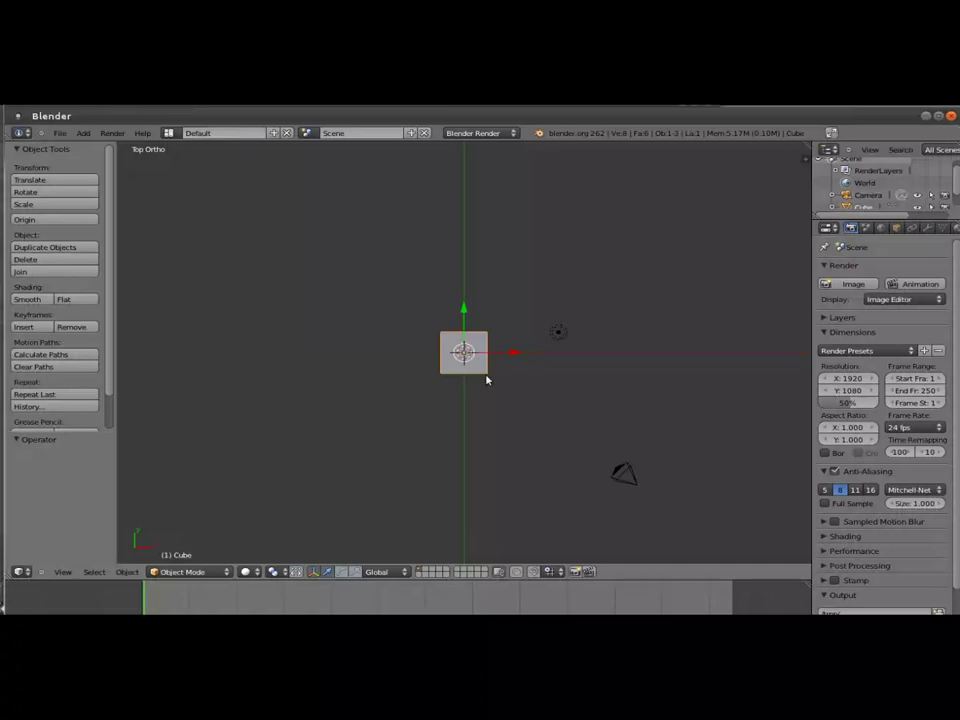
pyautogui.scroll(3, 478, 364)
pyautogui.scroll(-2, 487, 379)
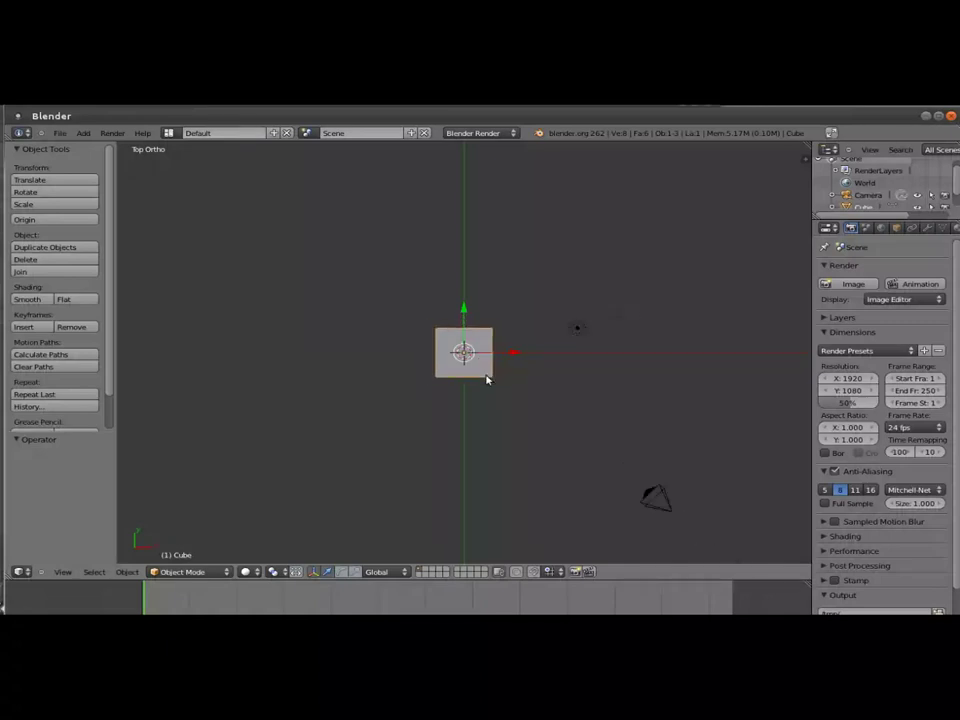
pyautogui.scroll(-1, 487, 379)
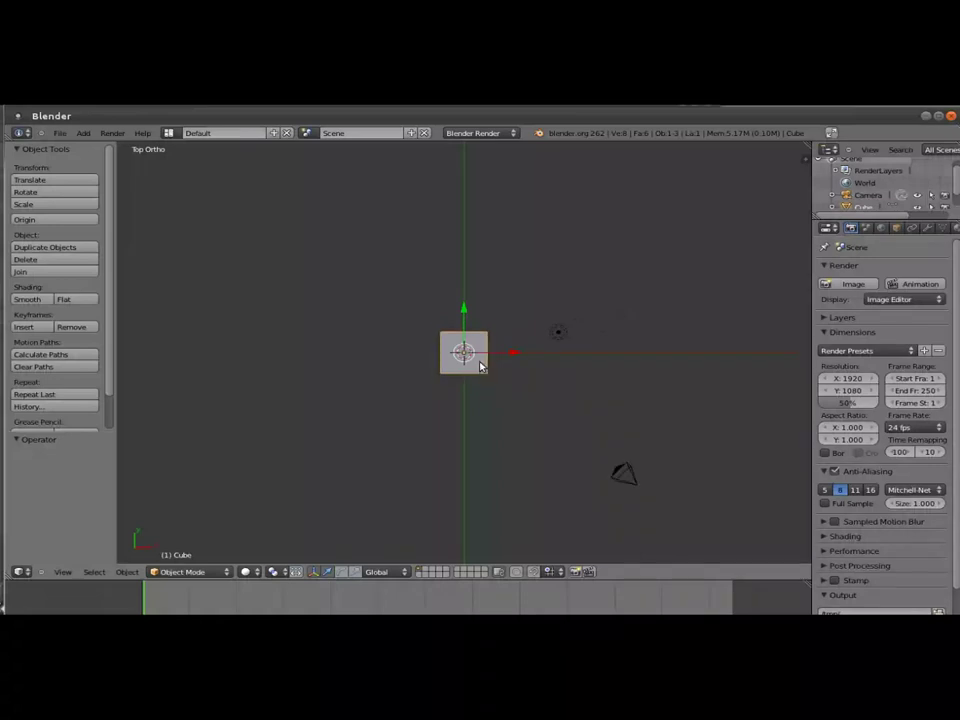
pyautogui.press('Tab')
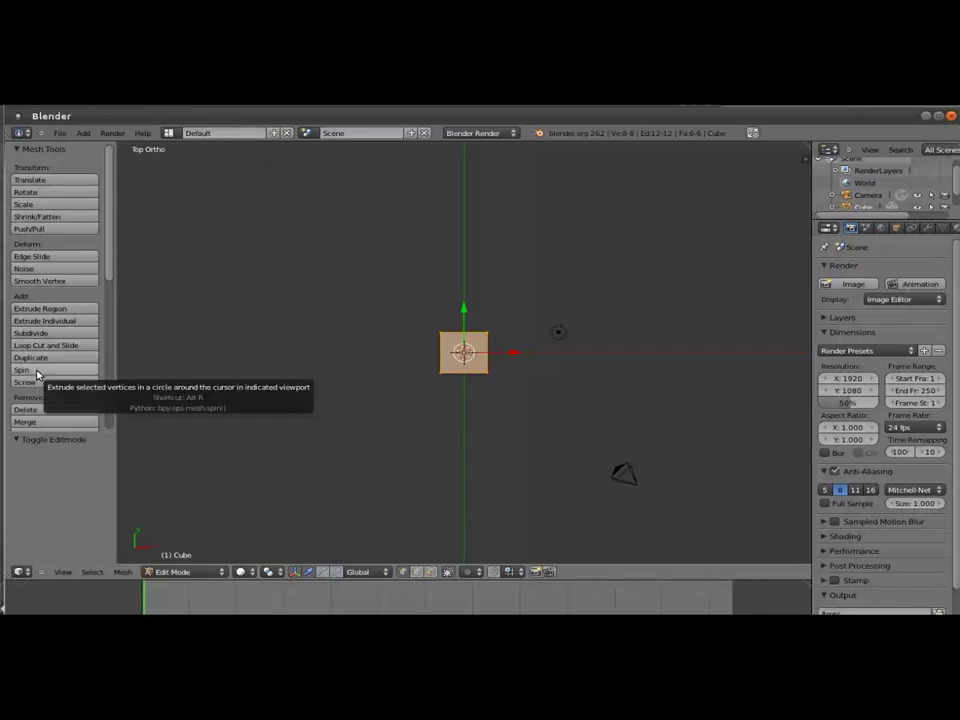
# Apply Spin to the cube's vertices around the origin
pyautogui.click(37, 372)
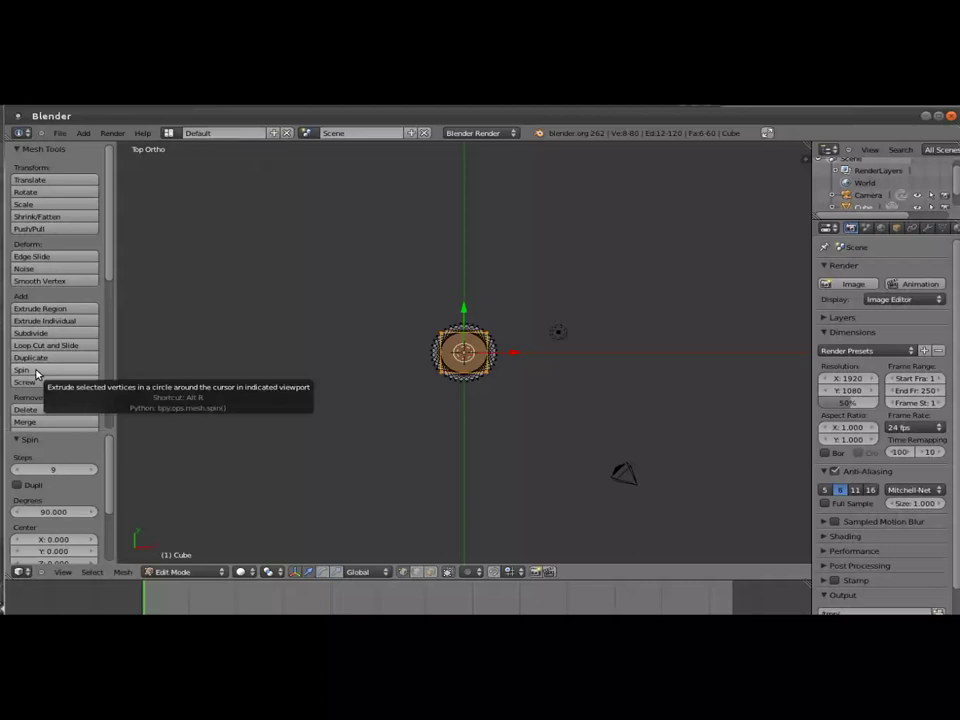
pyautogui.scroll(3, 474, 357)
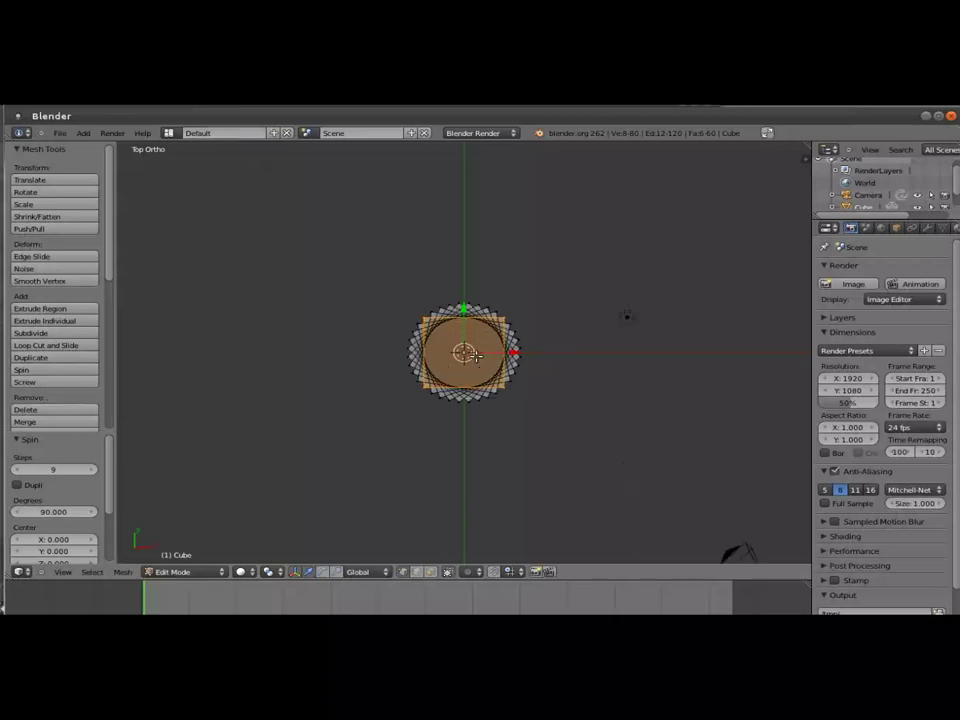
pyautogui.scroll(2, 474, 357)
pyautogui.scroll(1, 474, 357)
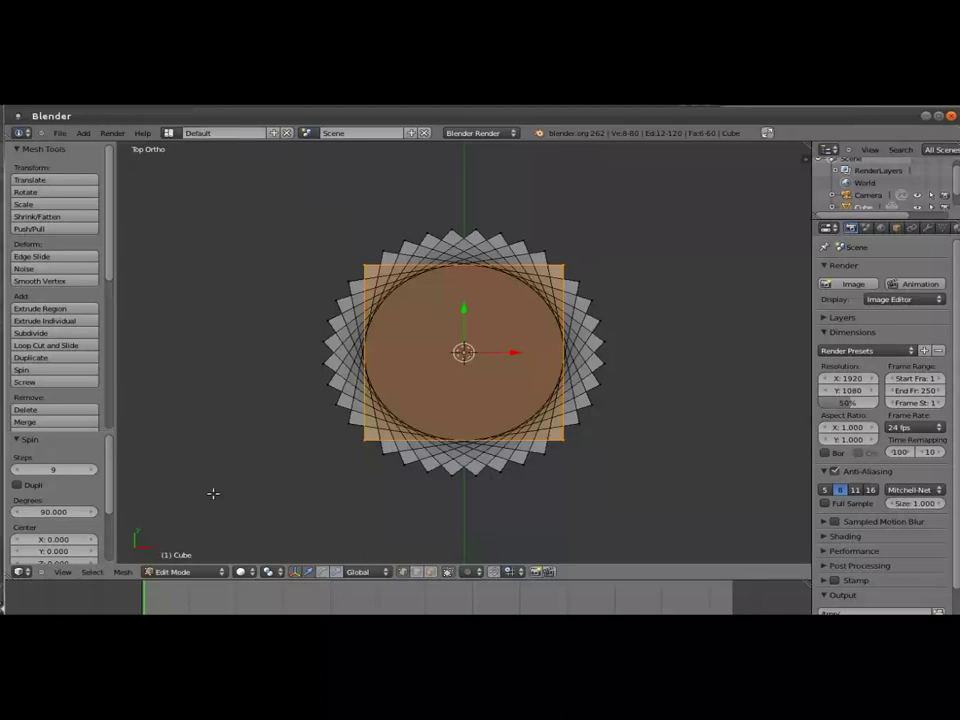
pyautogui.scroll(-2, 58, 488)
pyautogui.scroll(-2, 58, 484)
pyautogui.scroll(2, 58, 484)
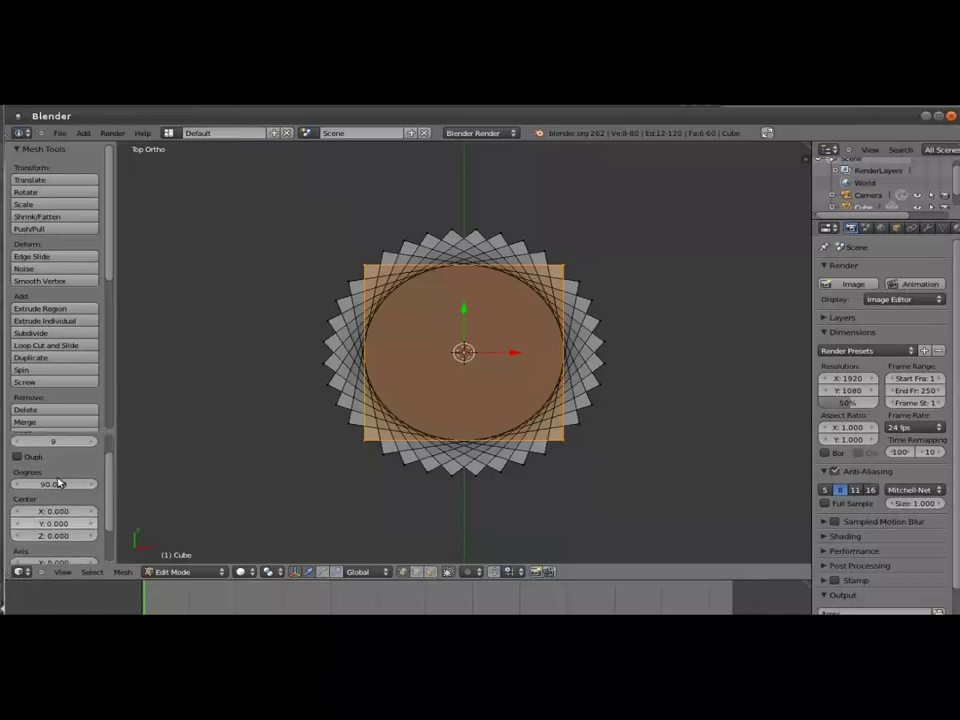
pyautogui.scroll(2, 58, 482)
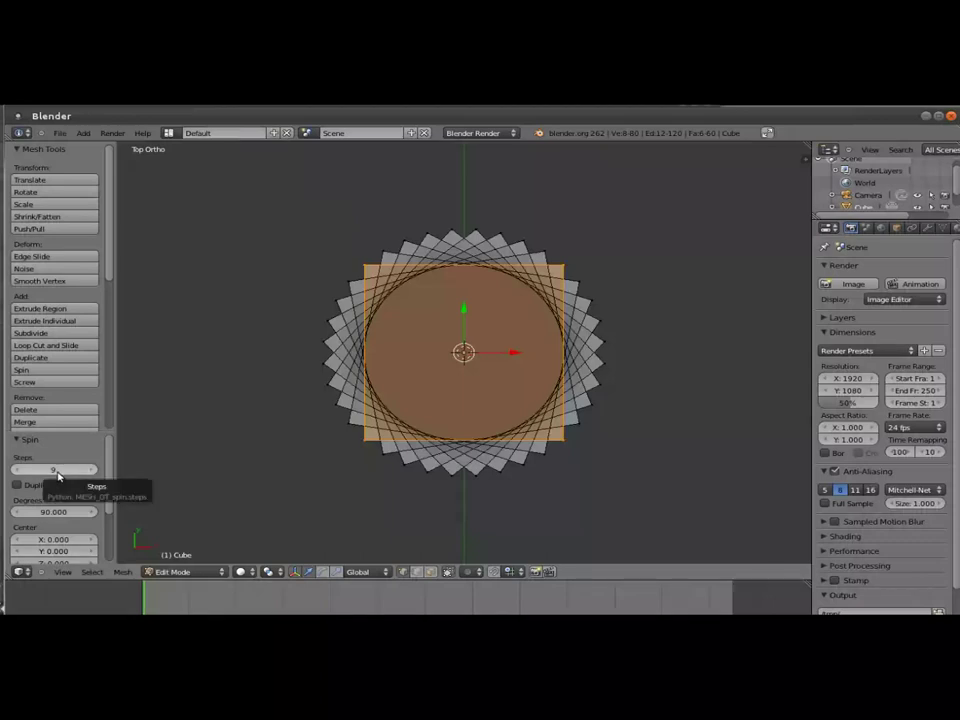
# Raise the spin steps, then bring them back down to 9
pyautogui.click(93, 472)
pyautogui.click(93, 472)
pyautogui.click(93, 472)
pyautogui.click(93, 472)
pyautogui.click(93, 472)
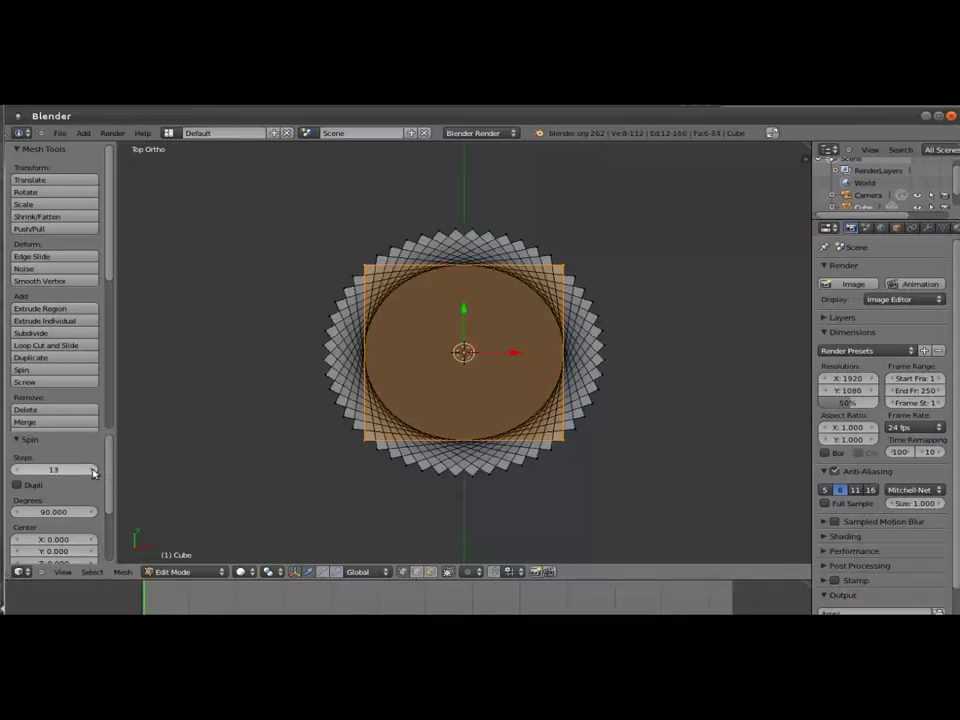
pyautogui.click(16, 470)
pyautogui.click(16, 470)
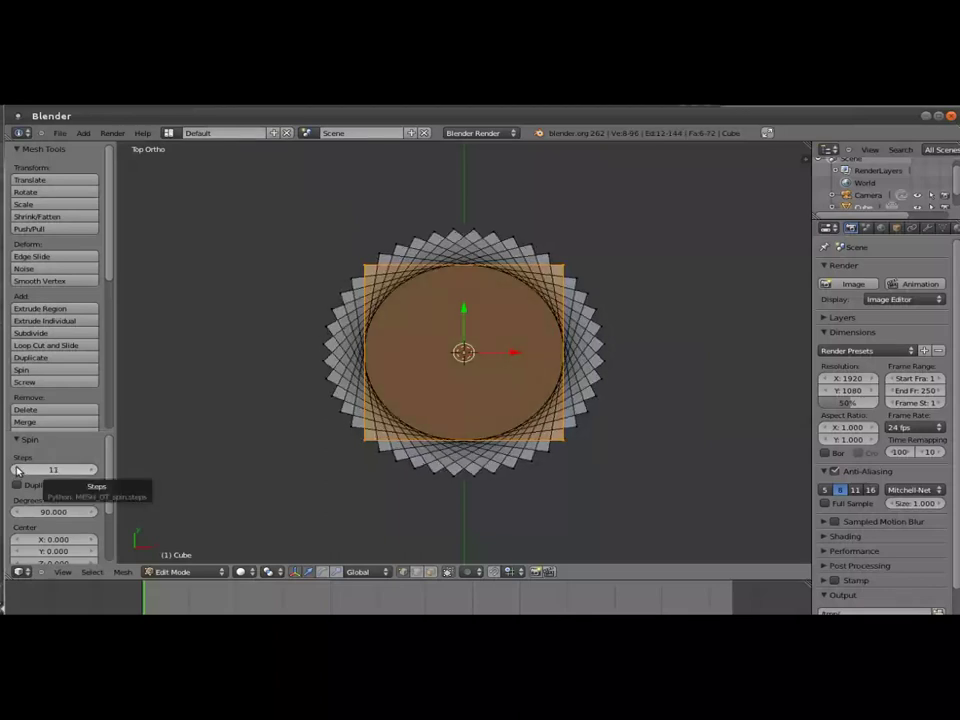
pyautogui.click(16, 470)
pyautogui.click(16, 470)
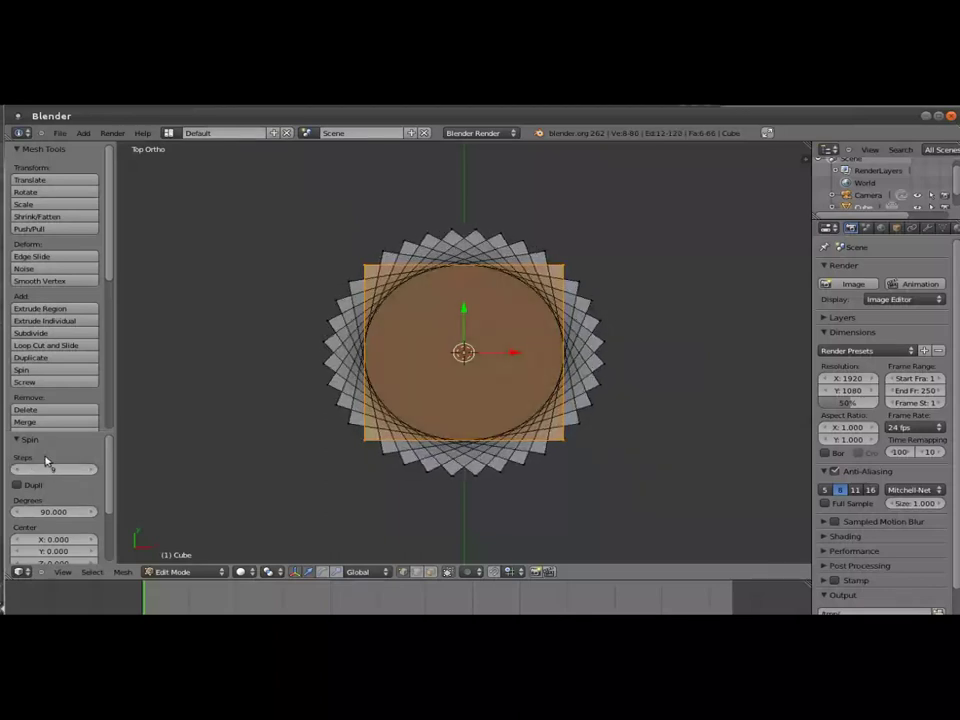
pyautogui.scroll(-2, 57, 458)
# Try spin angles of 180 and about 172 degrees, then settle on 90 degrees
pyautogui.click(55, 462)
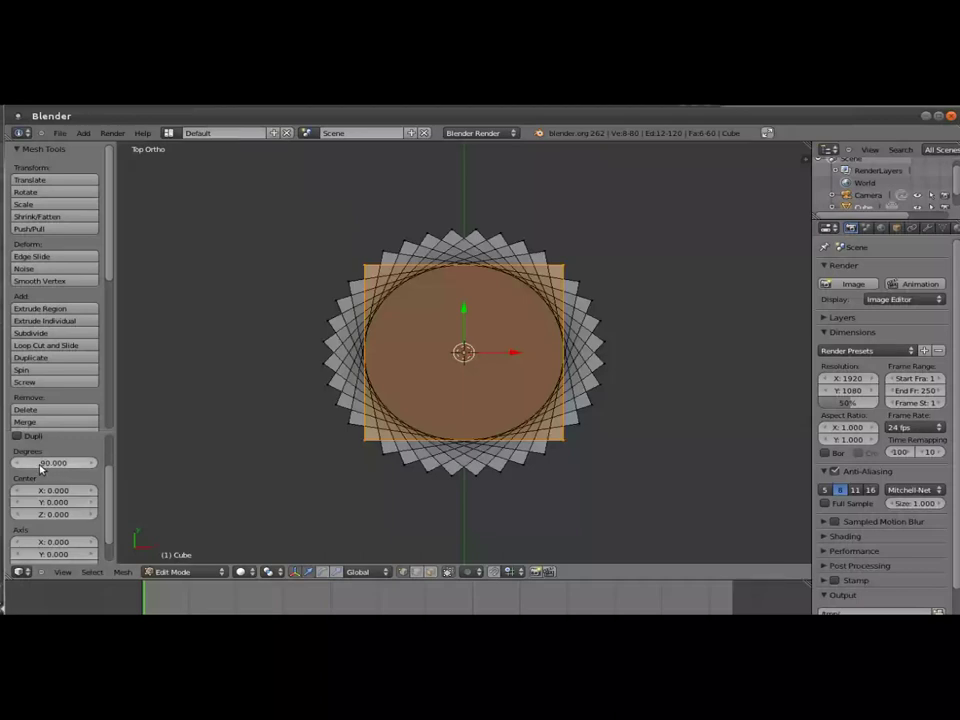
pyautogui.write('180')
pyautogui.press('Return')
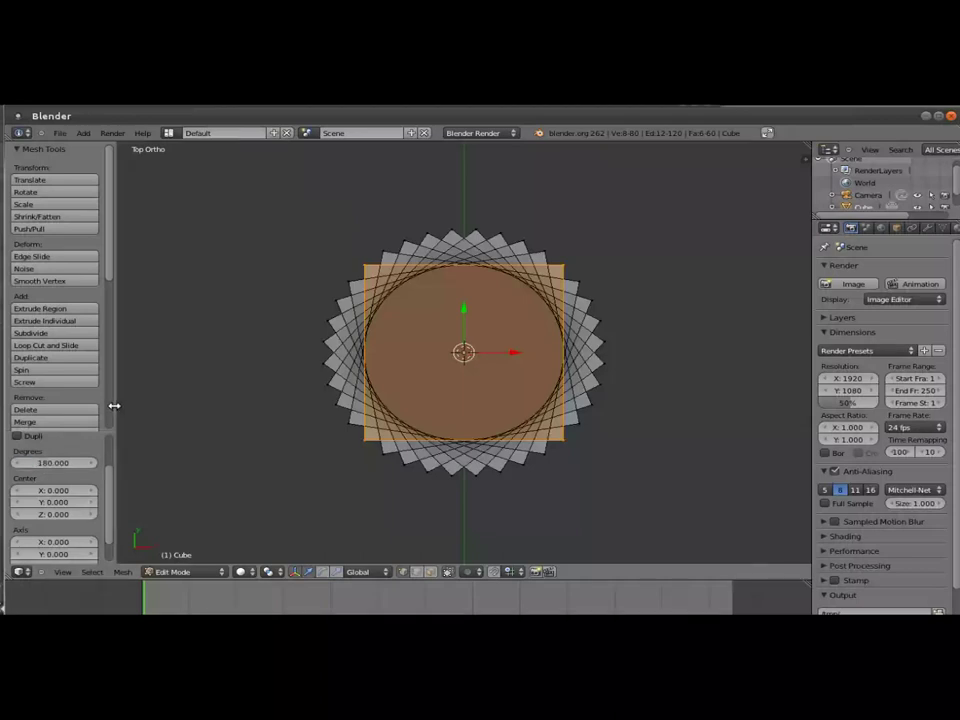
pyautogui.moveTo(84, 464)
pyautogui.mouseDown()
pyautogui.moveTo(31, 470)
pyautogui.moveTo(321, 495)
pyautogui.moveTo(58, 470)
pyautogui.mouseUp()
pyautogui.click(55, 463)
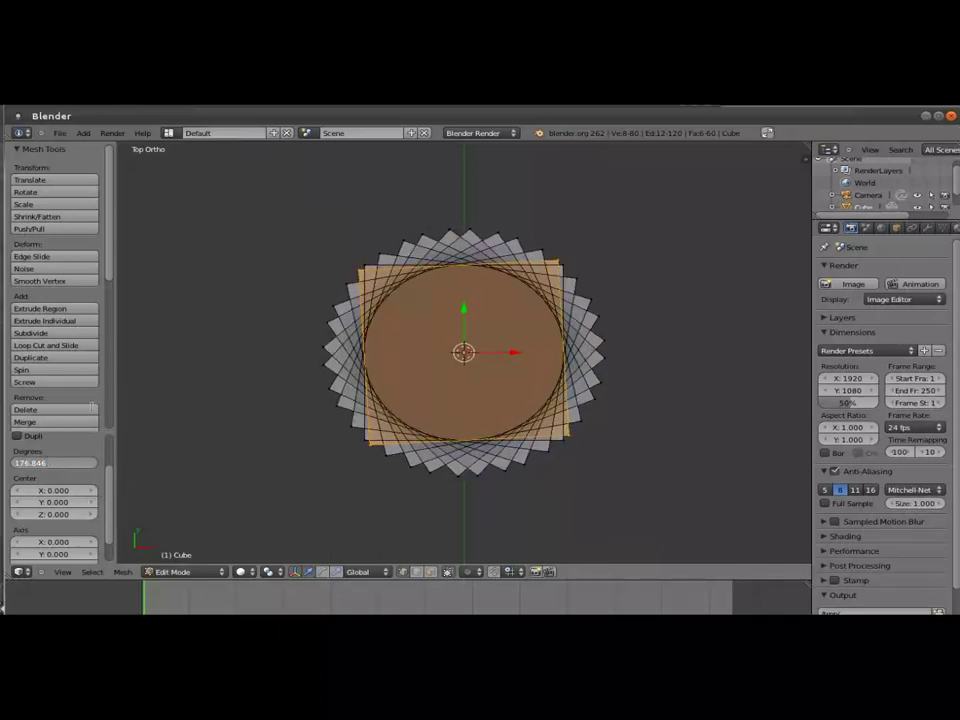
pyautogui.write('90')
pyautogui.press('Return')
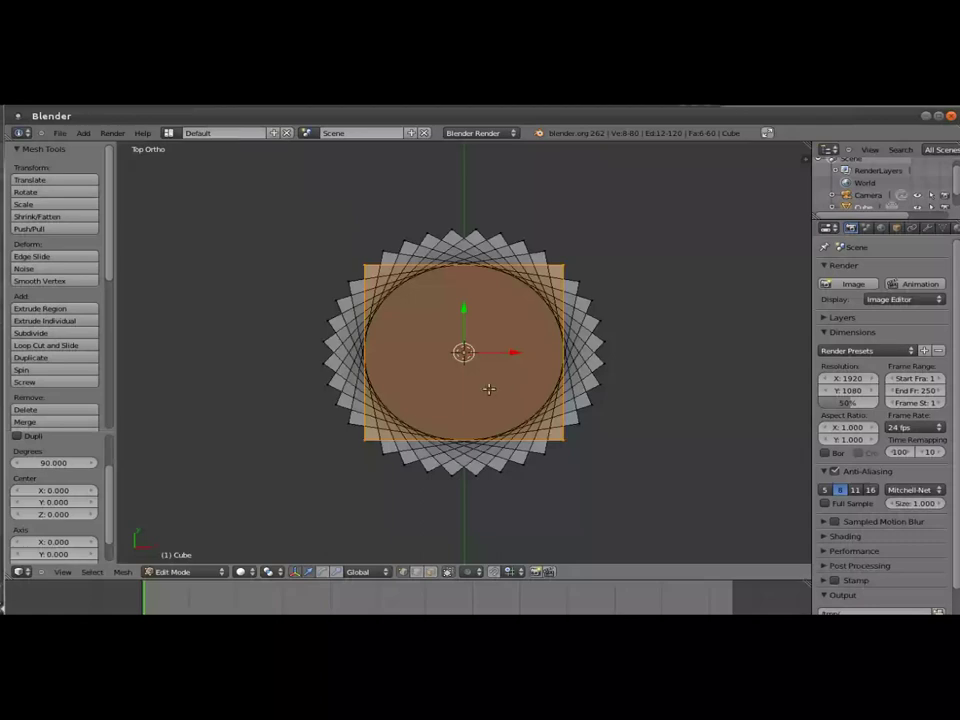
# Move the spin centre to X 12.319 so the copies spread into an arc
pyautogui.scroll(-5, 489, 388)
pyautogui.scroll(-3, 489, 388)
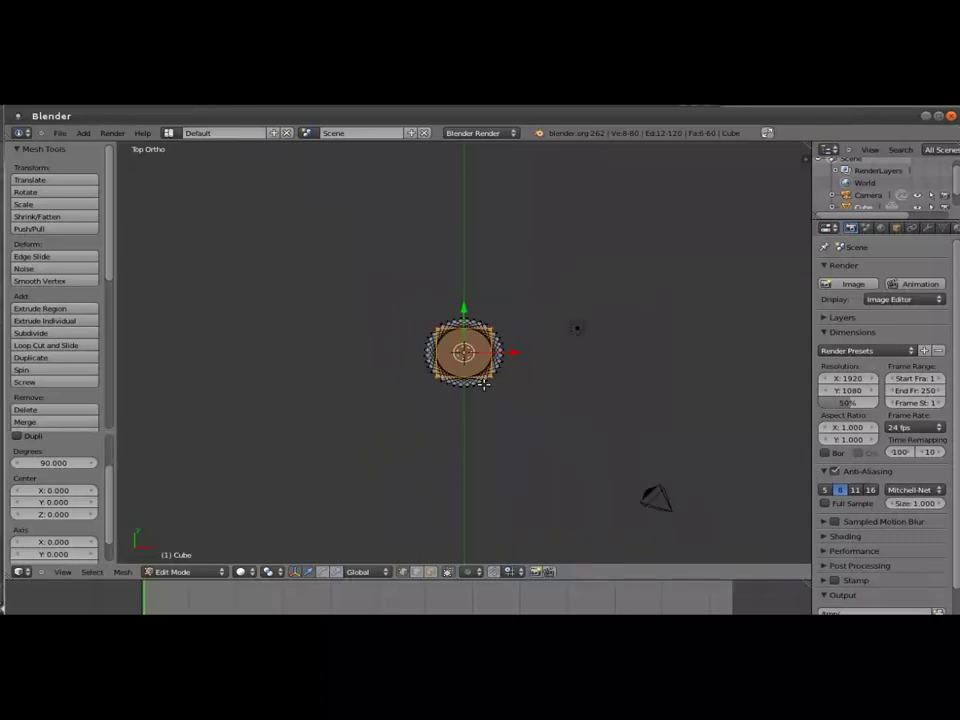
pyautogui.scroll(-2, 96, 502)
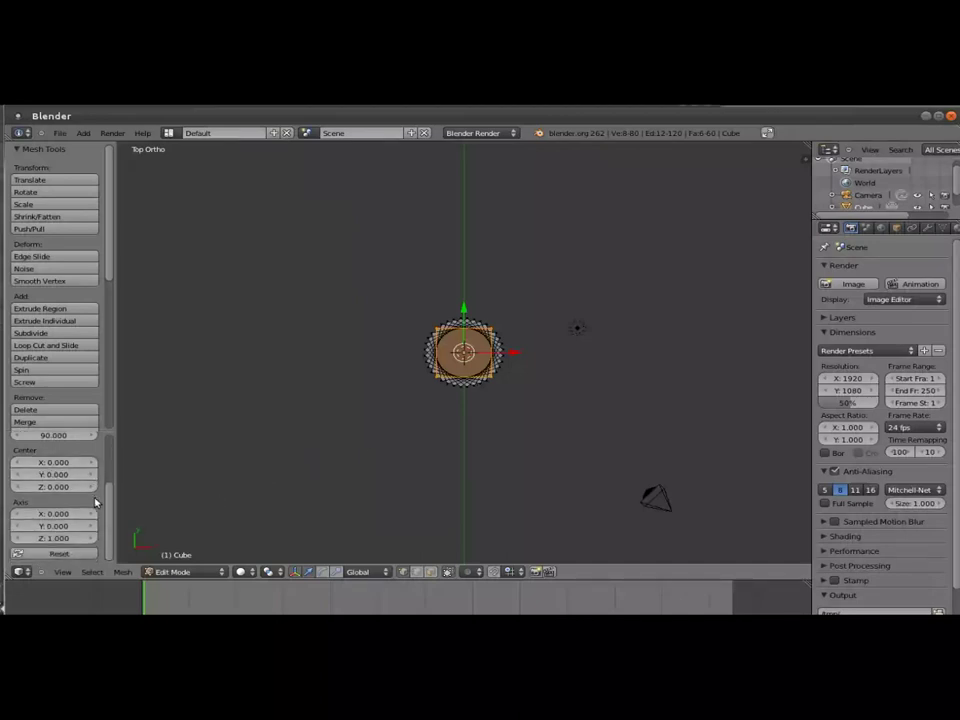
pyautogui.scroll(2, 96, 502)
pyautogui.scroll(-2, 94, 499)
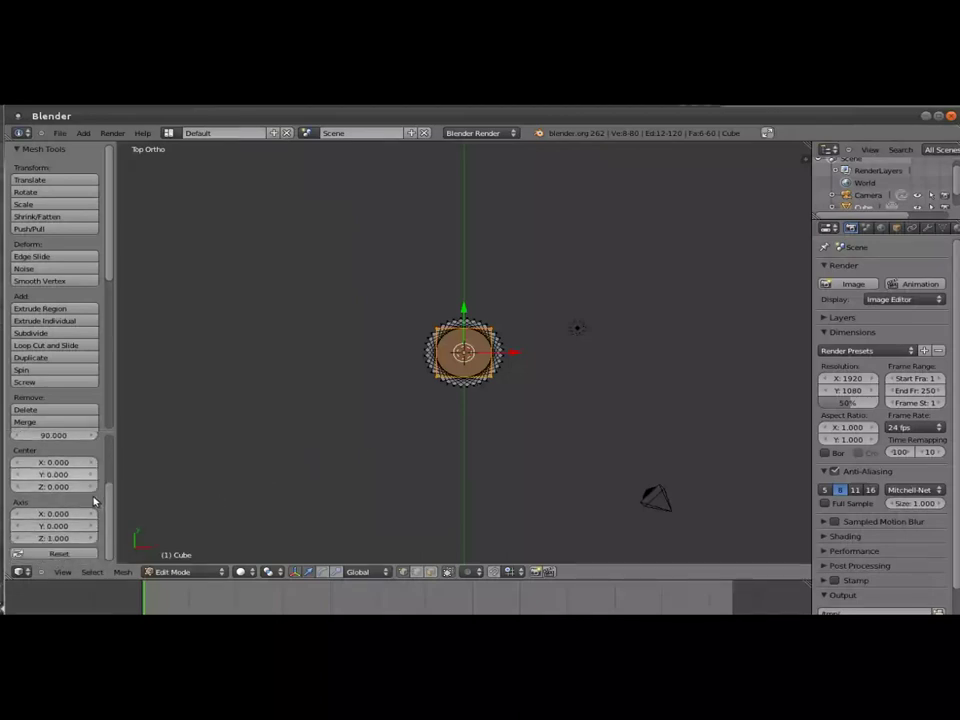
pyautogui.moveTo(44, 462); pyautogui.dragTo(58, 471)
# Frame the whole arc and lengthen it to about 176.5 degrees
pyautogui.scroll(-3, 529, 375)
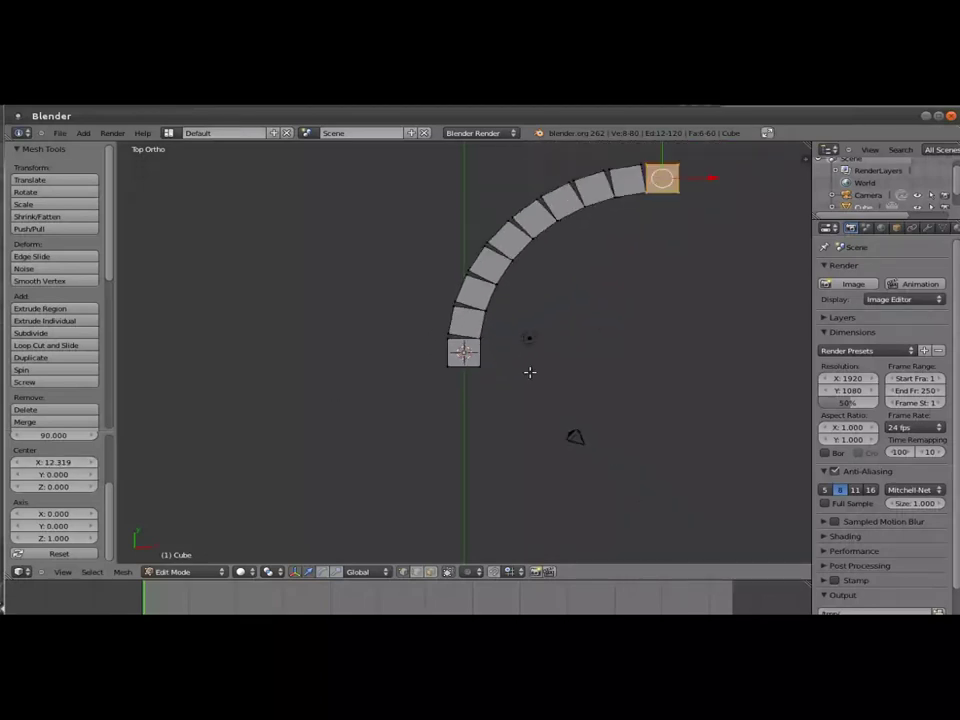
pyautogui.scroll(-2, 530, 372)
pyautogui.keyDown('shift'); pyautogui.moveTo(628, 360); pyautogui.dragTo(540, 379, button='middle'); pyautogui.keyUp('shift')
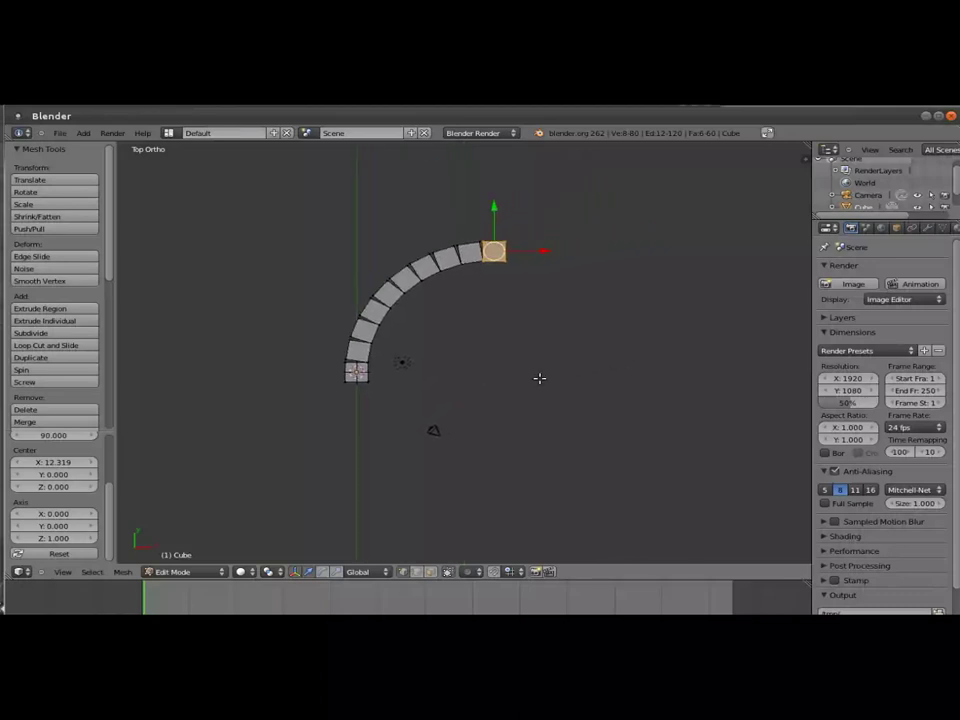
pyautogui.scroll(2, 60, 439)
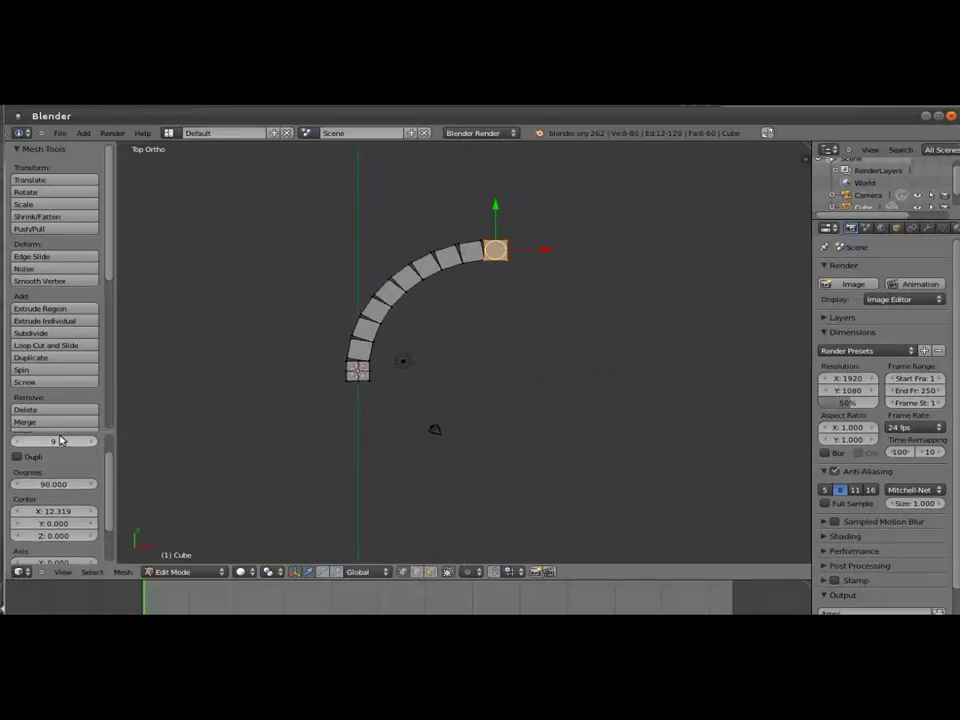
pyautogui.moveTo(58, 485)
pyautogui.mouseDown()
pyautogui.moveTo(12, 487)
pyautogui.moveTo(255, 495)
pyautogui.moveTo(159, 486)
pyautogui.mouseUp()
pyautogui.click(53, 483)
# Set the spin to 360 degrees with 25 steps, closing the ring of cubes
pyautogui.doubleClick(53, 484)
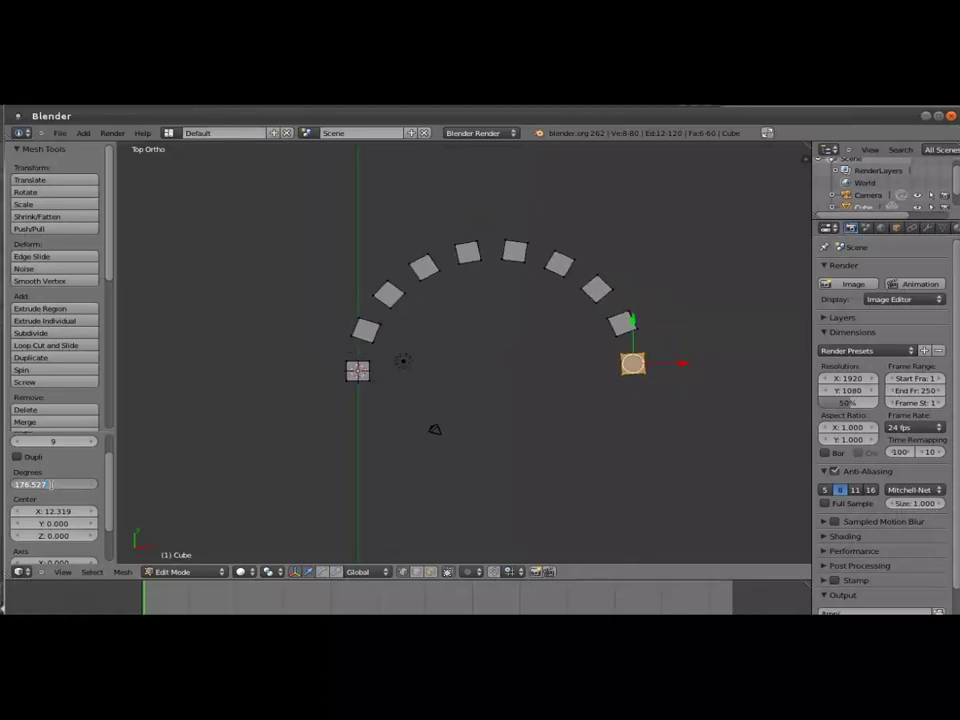
pyautogui.write('180')
pyautogui.press('Return')
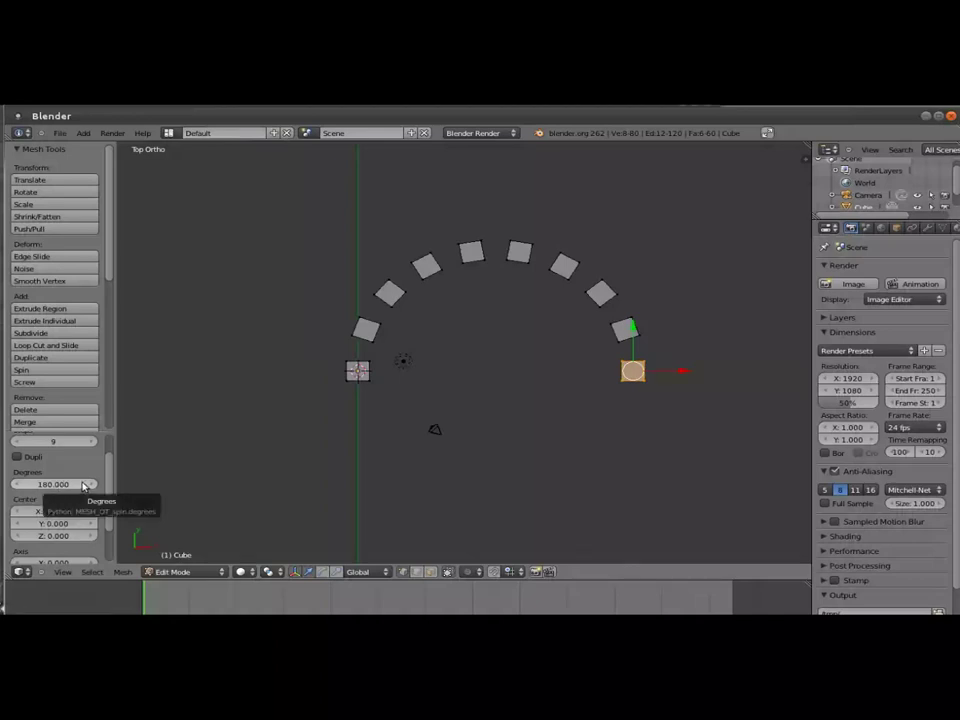
pyautogui.moveTo(84, 486); pyautogui.dragTo(38, 484)
pyautogui.click(38, 484)
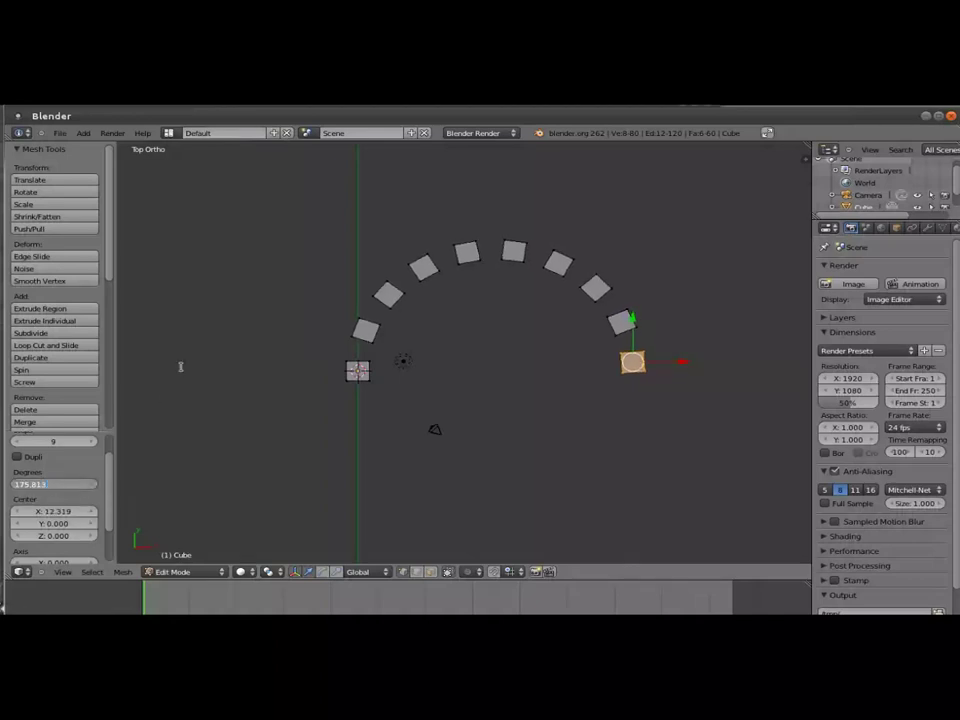
pyautogui.write('180')
pyautogui.press('Return')
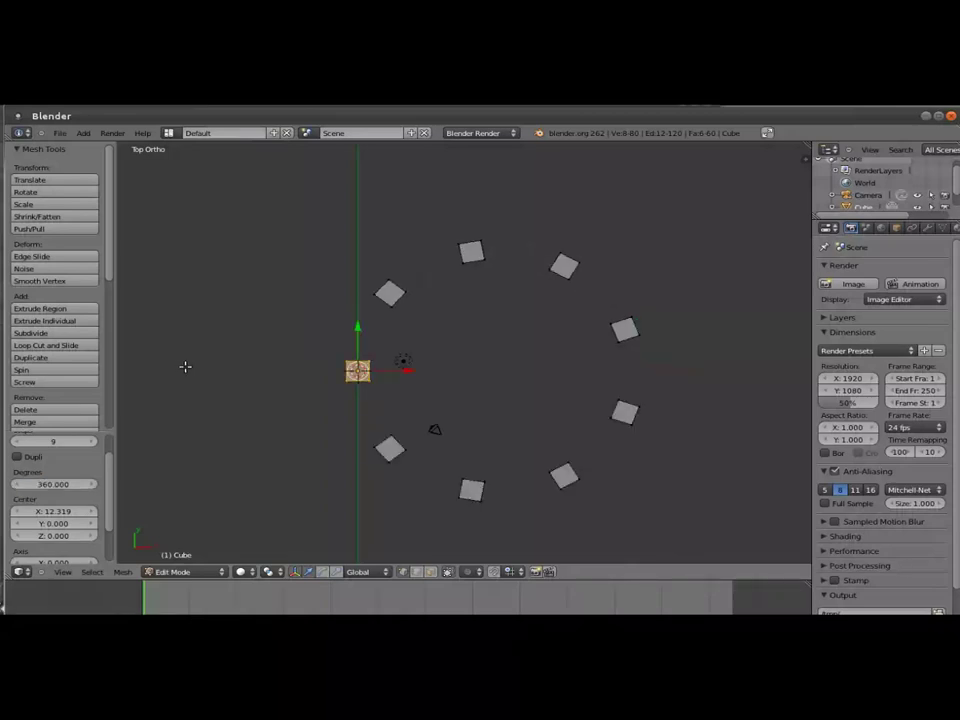
pyautogui.moveTo(92, 444); pyautogui.dragTo(92, 444)
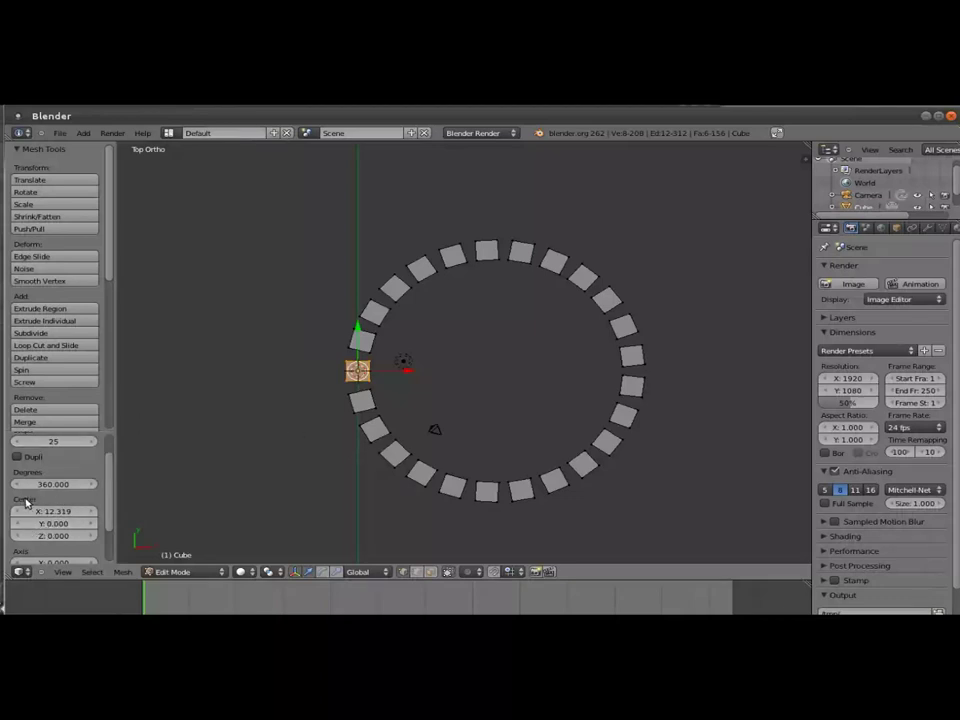
# Shift the spin centre to Y 13.201 and Z -2.401, moving the 25-cube ring
pyautogui.moveTo(32, 527); pyautogui.dragTo(54, 531)
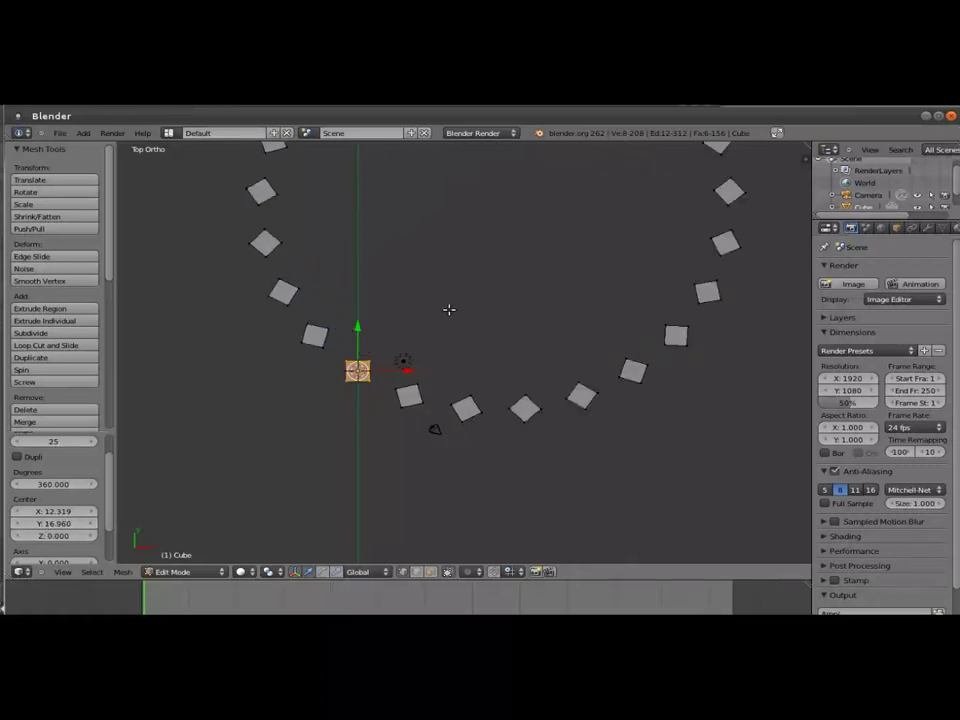
pyautogui.scroll(-4, 449, 310)
pyautogui.keyDown('shift'); pyautogui.moveTo(469, 291); pyautogui.dragTo(456, 327, button='middle'); pyautogui.keyUp('shift')
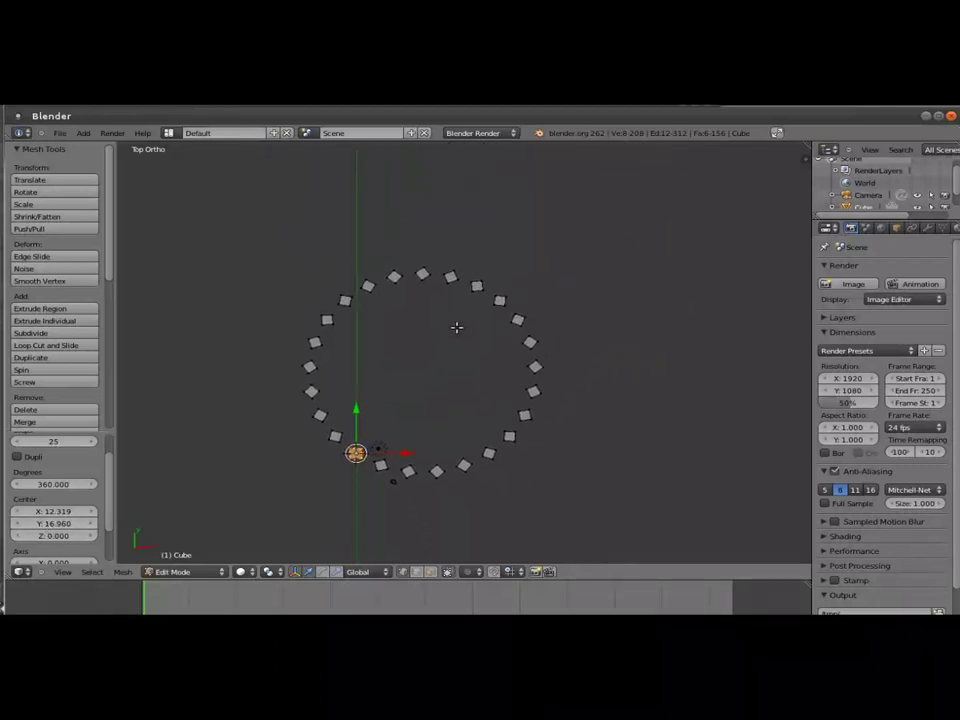
pyautogui.scroll(2, 430, 380)
pyautogui.keyDown('shift'); pyautogui.moveTo(419, 400); pyautogui.dragTo(443, 359, button='middle'); pyautogui.keyUp('shift')
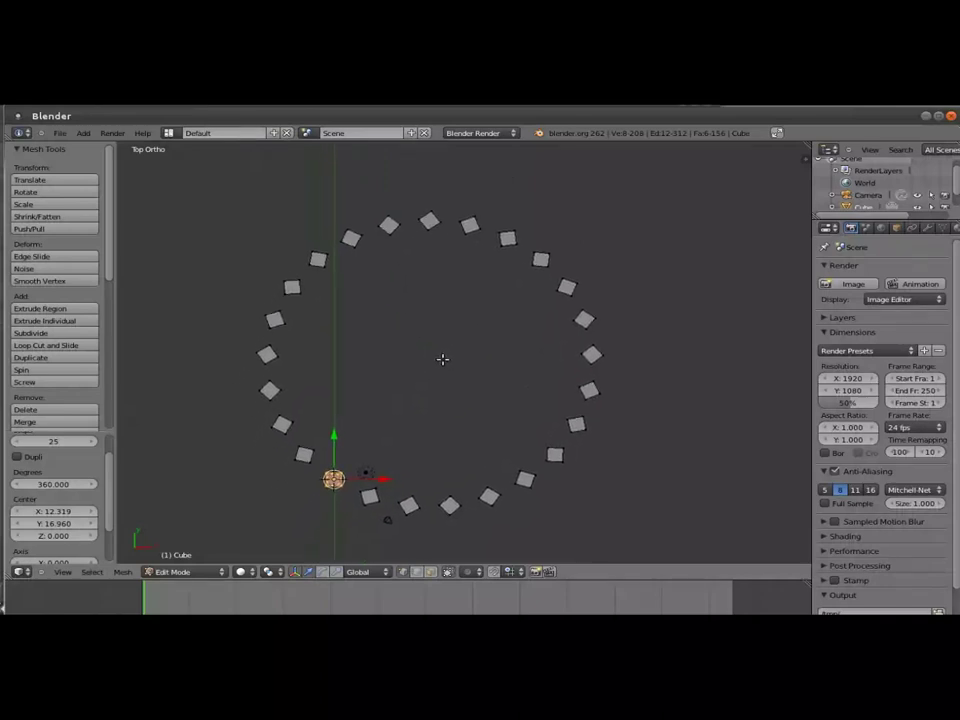
pyautogui.scroll(1, 443, 359)
pyautogui.moveTo(64, 531)
pyautogui.mouseDown()
pyautogui.moveTo(35, 535)
pyautogui.moveTo(52, 536)
pyautogui.moveTo(50, 544)
pyautogui.mouseUp()
# Change the spin centre's Z height by typing a value into the Spin panel
pyautogui.moveTo(295, 503)
pyautogui.mouseDown(button='middle')
pyautogui.moveTo(368, 443)
pyautogui.moveTo(362, 356)
pyautogui.mouseUp(button='middle')
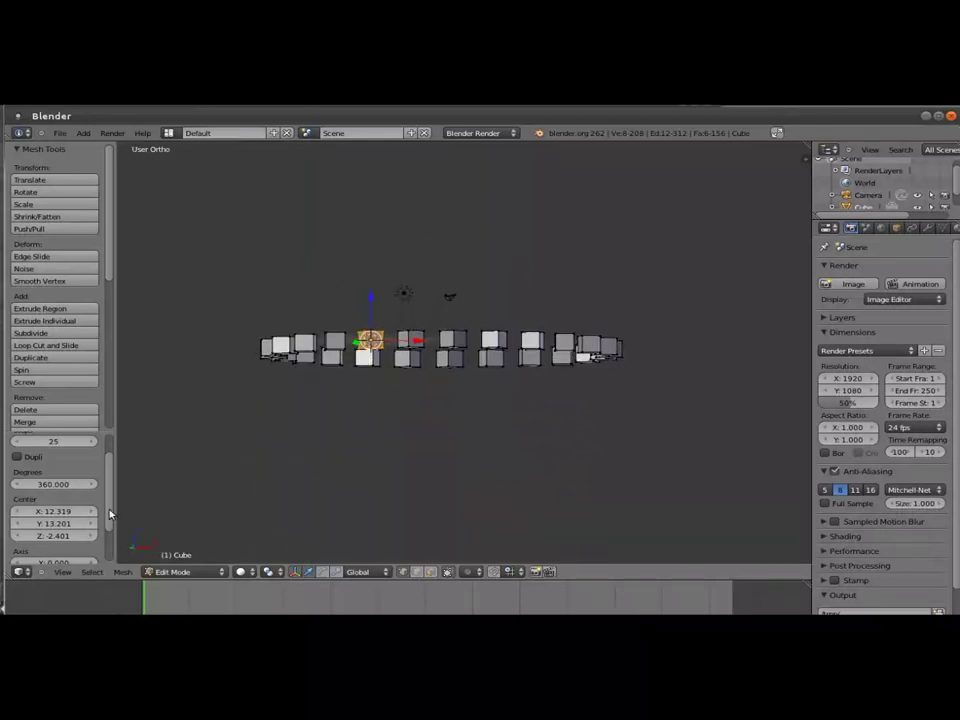
pyautogui.moveTo(55, 536)
pyautogui.mouseDown()
pyautogui.moveTo(64, 543)
pyautogui.moveTo(48, 537)
pyautogui.mouseUp()
pyautogui.click(48, 537)
pyautogui.write('5.997')
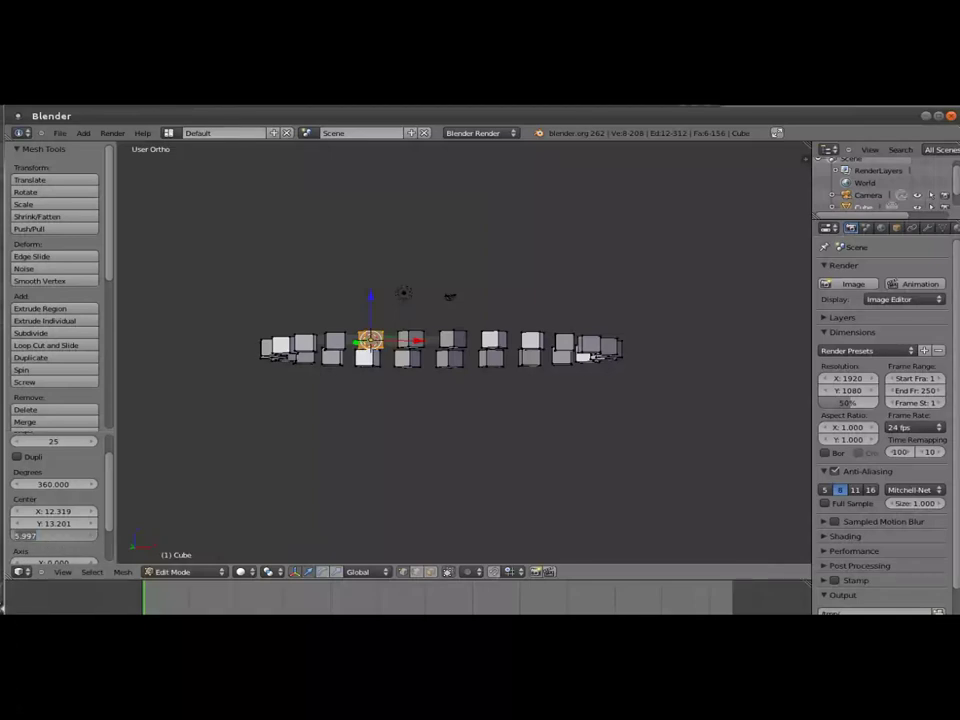
pyautogui.write('5')
pyautogui.press('Return')
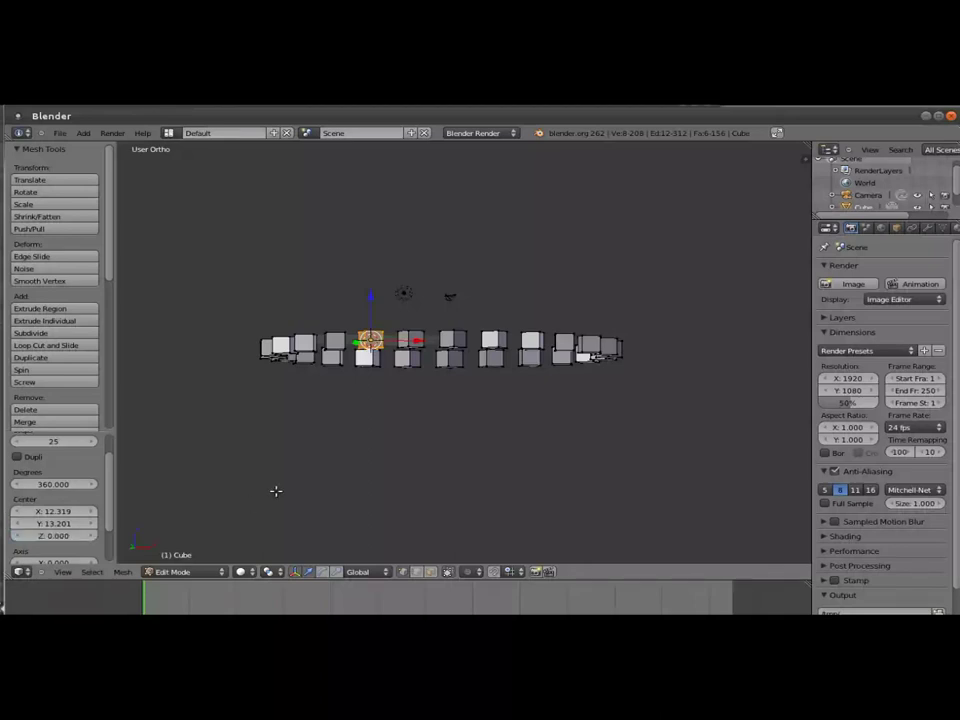
# Set the spin centre to X 21.998 and Y 7.921, widening the cube ring
pyautogui.press('KP_8')
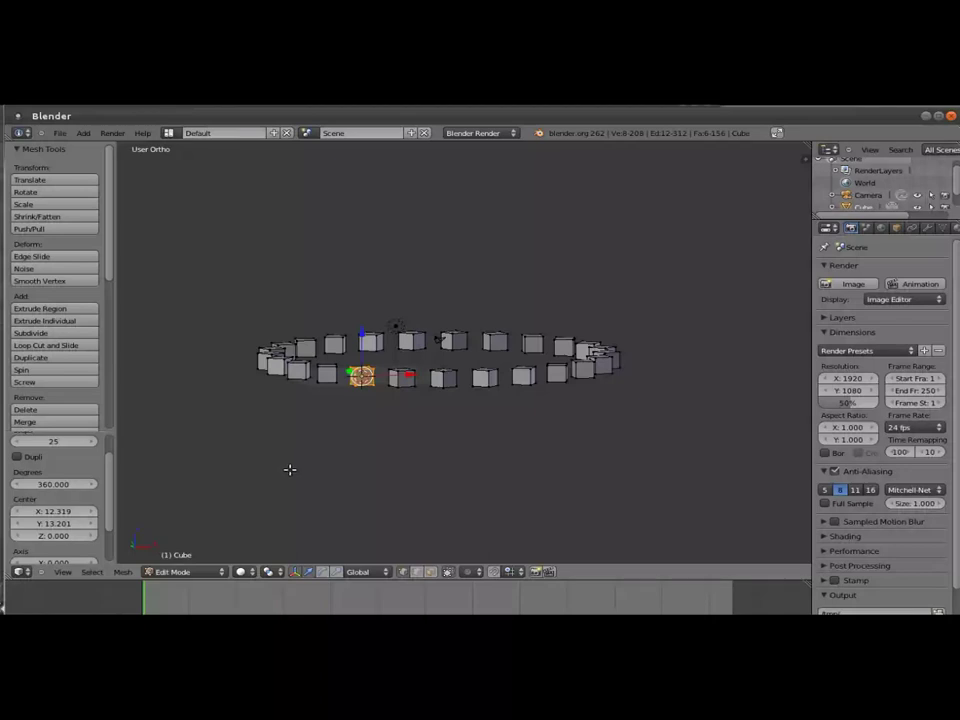
pyautogui.press('KP_2')
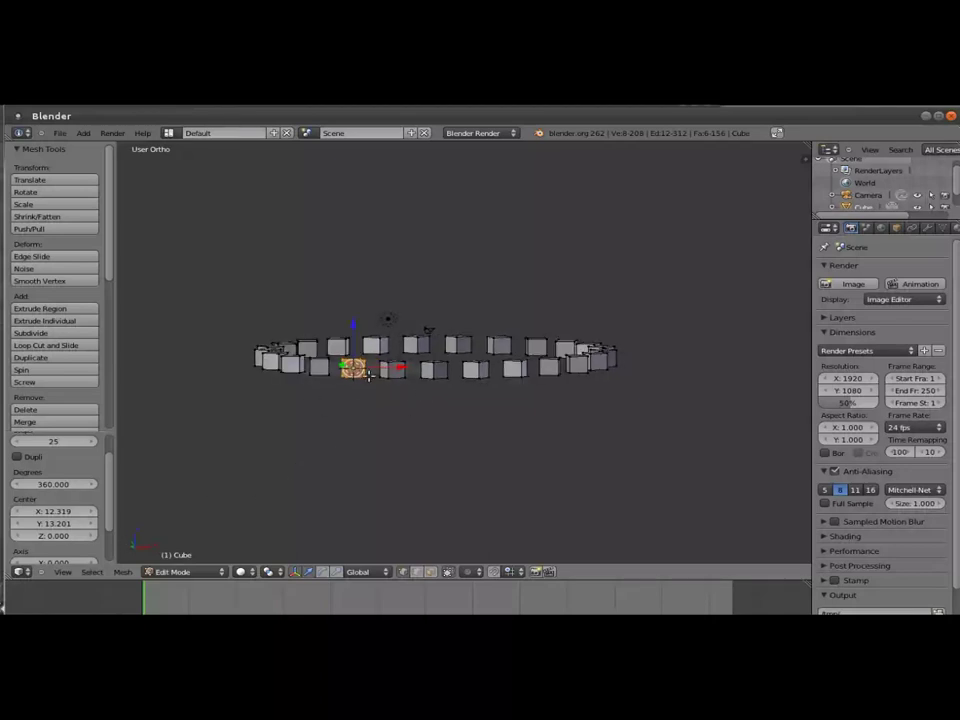
pyautogui.press('KP_8')
pyautogui.moveTo(488, 371)
pyautogui.mouseDown(button='middle')
pyautogui.moveTo(476, 373)
pyautogui.moveTo(482, 364)
pyautogui.moveTo(462, 348)
pyautogui.moveTo(414, 379)
pyautogui.moveTo(365, 390)
pyautogui.mouseUp(button='middle')
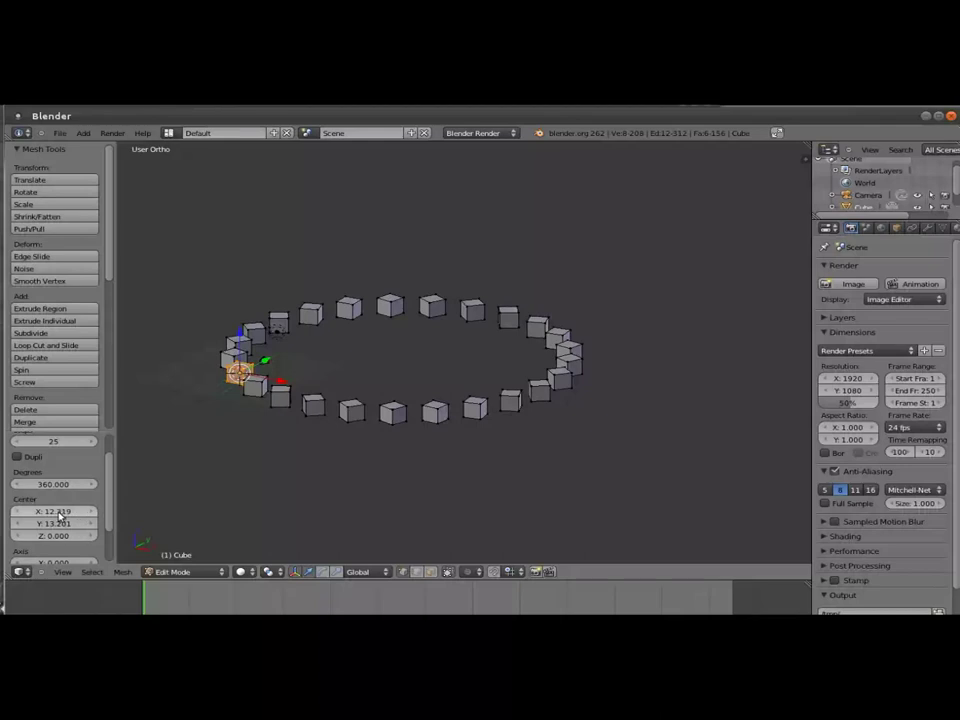
pyautogui.moveTo(58, 512); pyautogui.dragTo(66, 514)
pyautogui.moveTo(266, 455); pyautogui.dragTo(274, 429, button='middle')
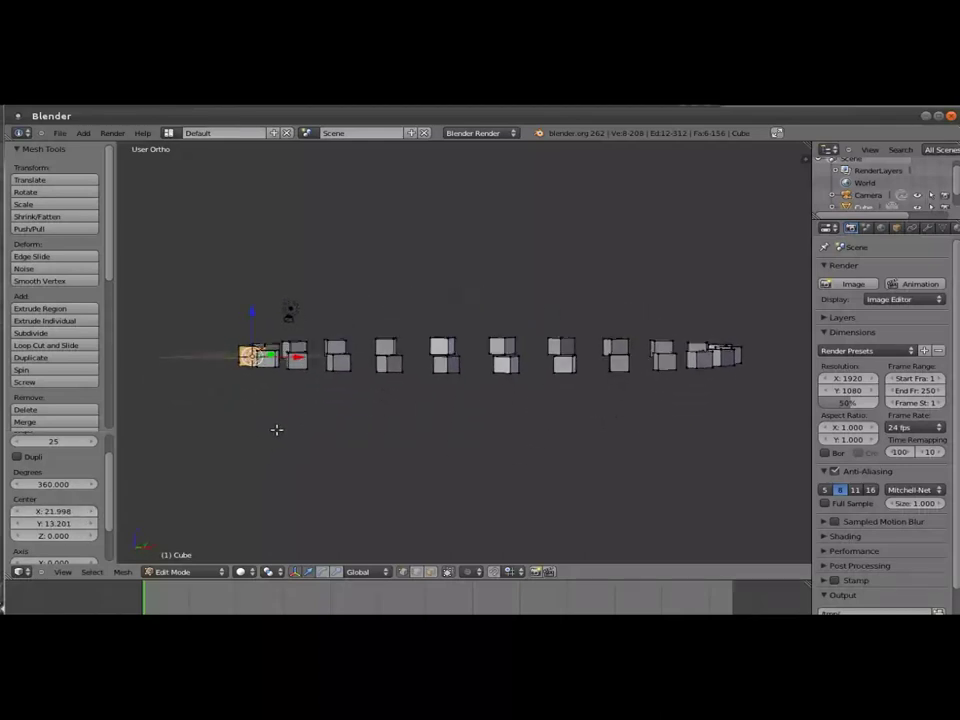
pyautogui.moveTo(58, 526); pyautogui.dragTo(36, 524)
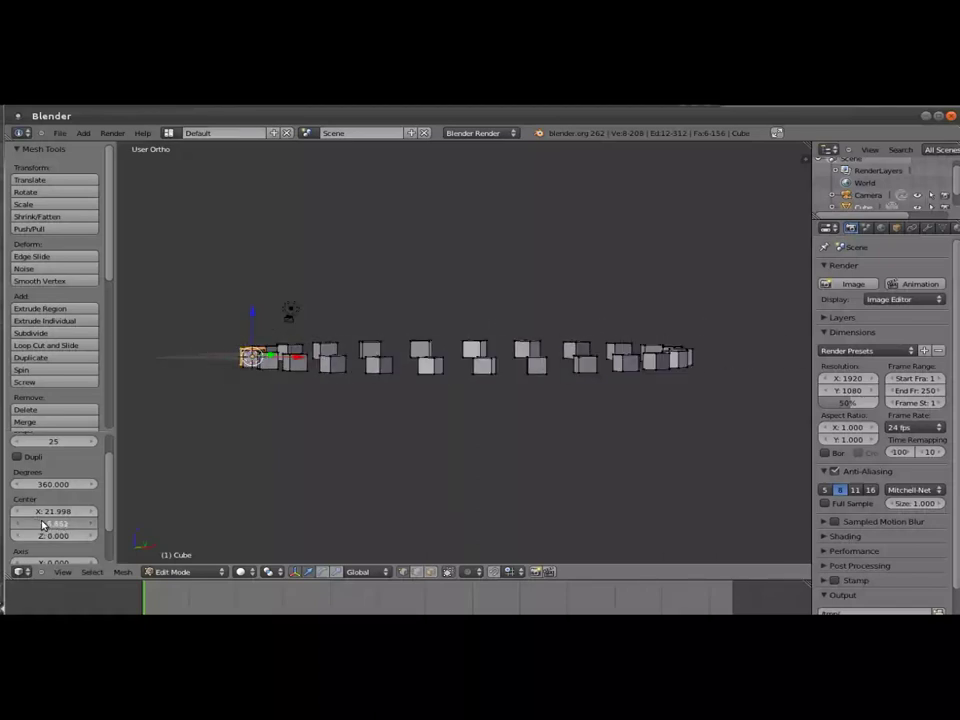
pyautogui.moveTo(36, 524); pyautogui.dragTo(62, 524)
pyautogui.scroll(-2, 80, 502)
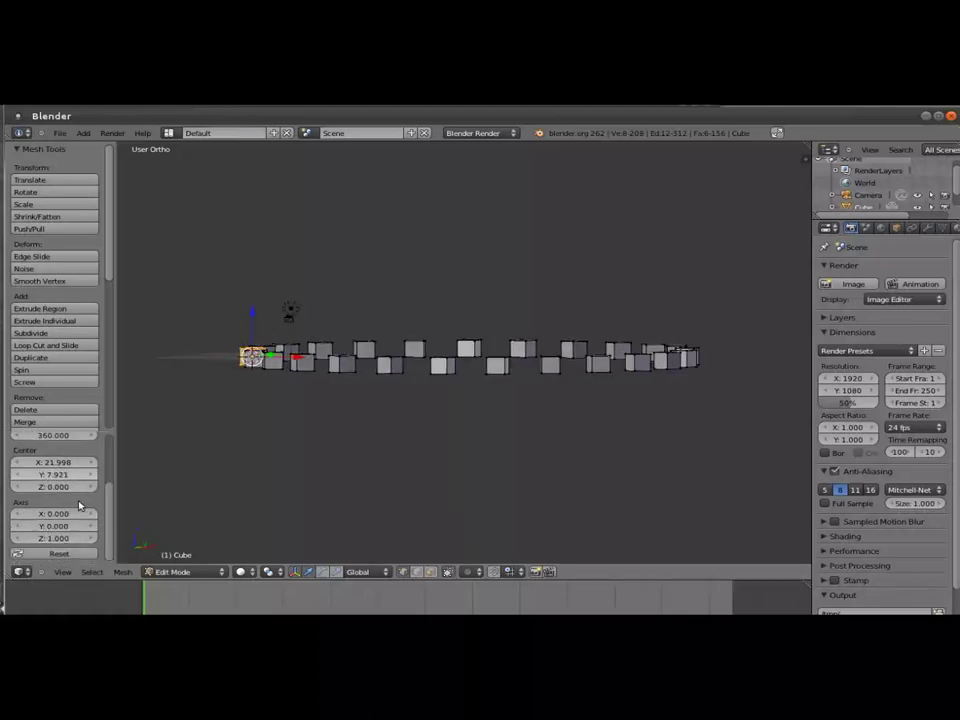
pyautogui.moveTo(58, 519); pyautogui.dragTo(55, 514)
pyautogui.write('1')
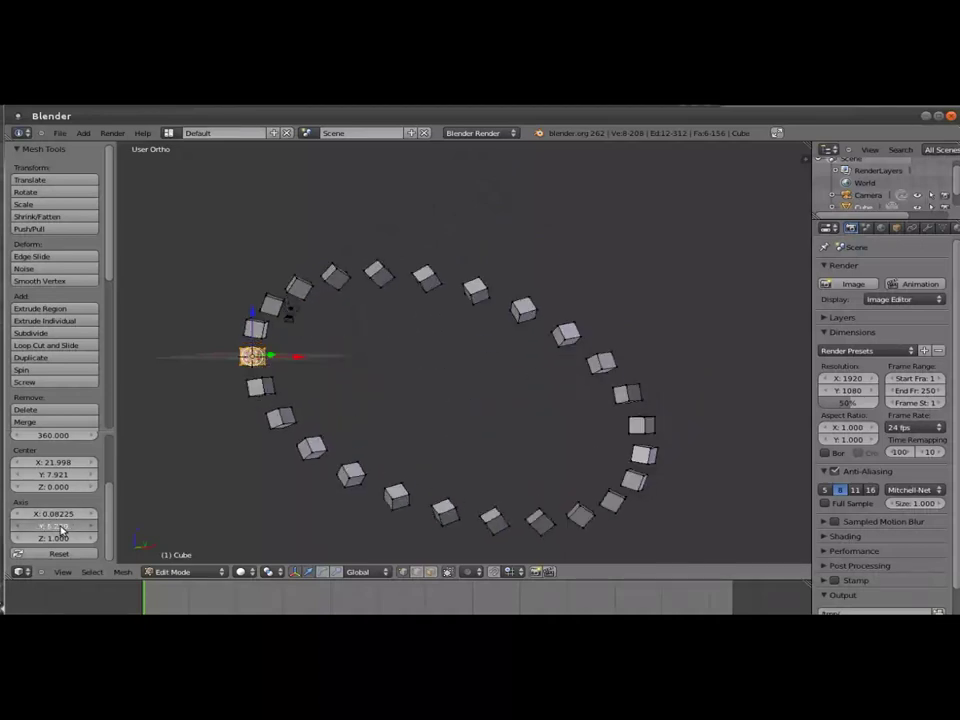
# Tilt the spin axis by setting its Y and X components to 1
pyautogui.moveTo(302, 426)
pyautogui.mouseDown(button='middle')
pyautogui.moveTo(489, 417)
pyautogui.moveTo(484, 407)
pyautogui.mouseUp(button='middle')
pyautogui.moveTo(56, 527); pyautogui.dragTo(62, 530)
pyautogui.click(65, 513)
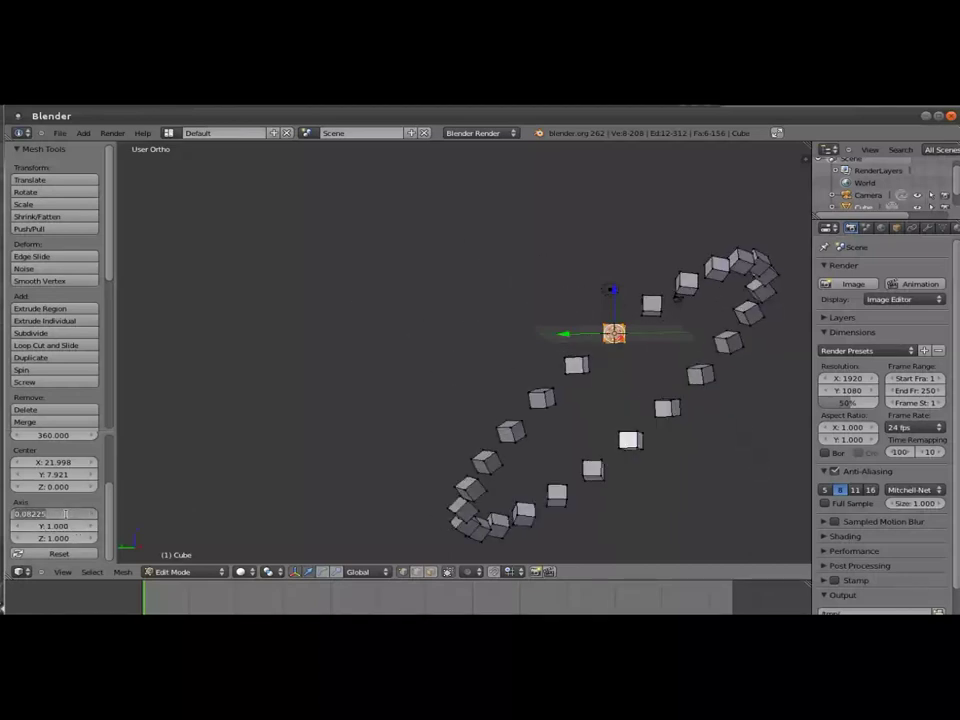
pyautogui.press('Return')
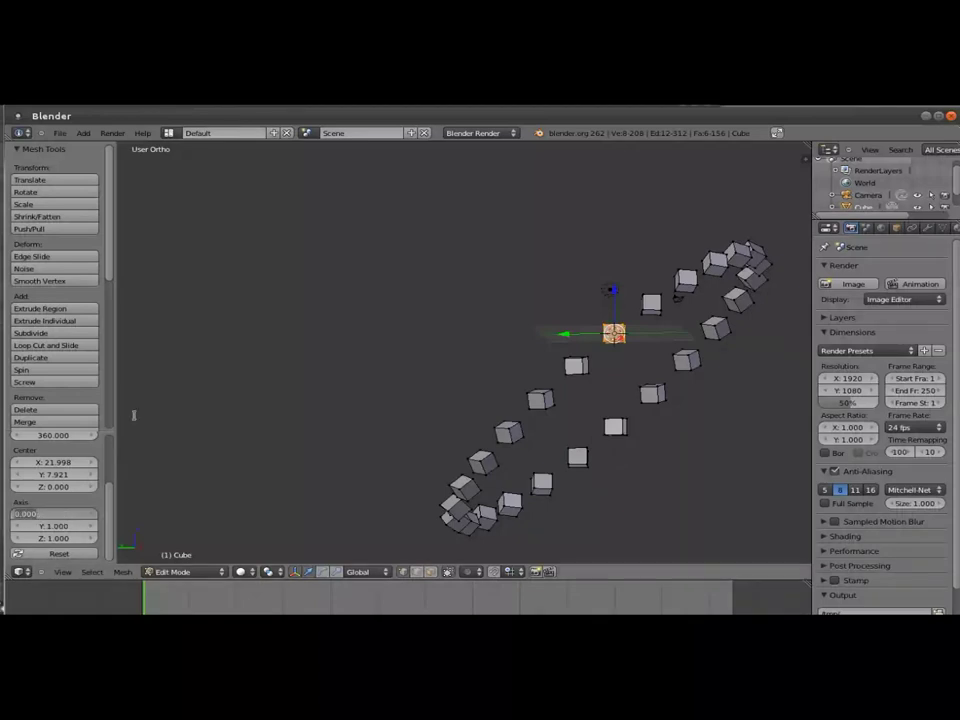
pyautogui.write('1')
pyautogui.press('Return')
# Reset the Spin settings to defaults, collapsing the copies onto one cube
pyautogui.scroll(-2, 361, 210)
pyautogui.scroll(-2, 515, 370)
pyautogui.moveTo(515, 370)
pyautogui.mouseDown(button='middle')
pyautogui.moveTo(589, 311)
pyautogui.moveTo(609, 358)
pyautogui.moveTo(542, 358)
pyautogui.moveTo(458, 297)
pyautogui.mouseUp(button='middle')
pyautogui.scroll(3, 574, 388)
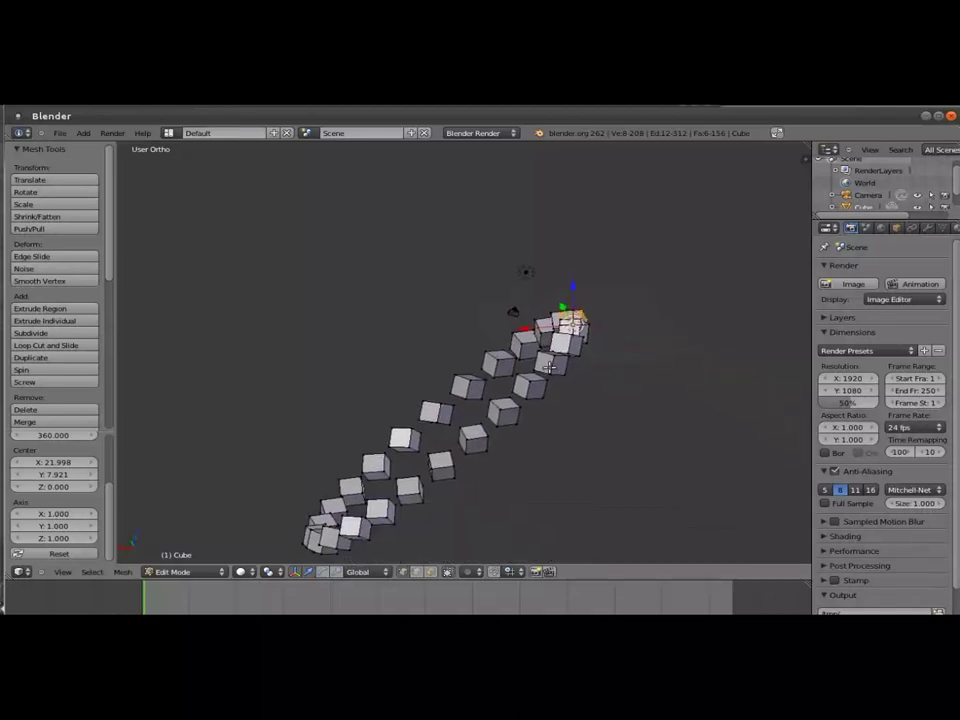
pyautogui.click(57, 554)
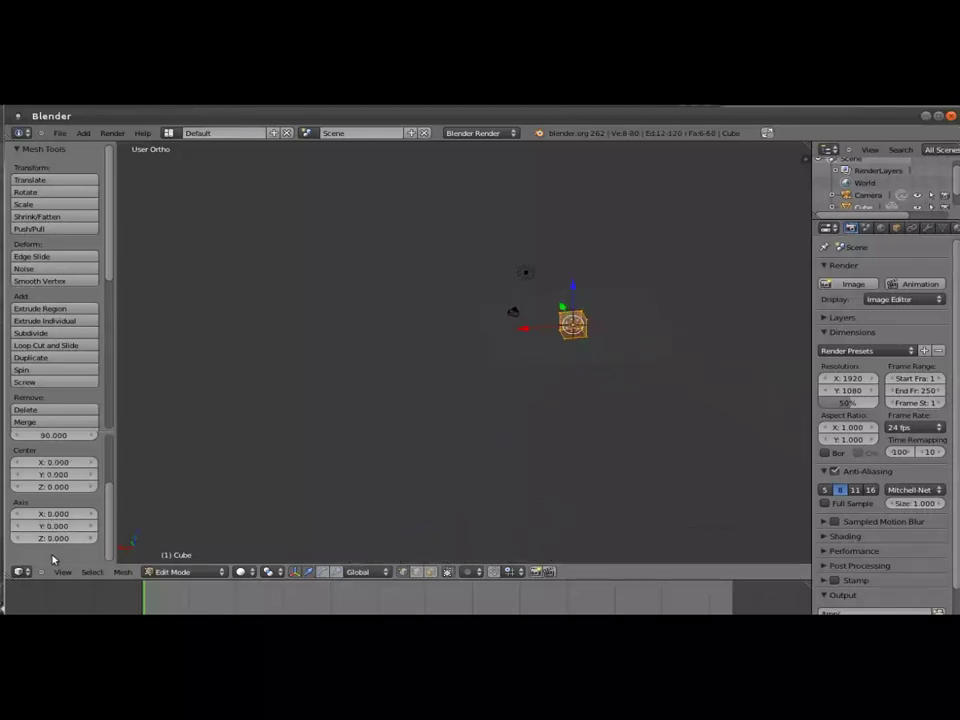
# Try moving the cube along X, then undo the move
pyautogui.moveTo(583, 383)
pyautogui.mouseDown(button='middle')
pyautogui.moveTo(568, 317)
pyautogui.moveTo(576, 337)
pyautogui.mouseUp(button='middle')
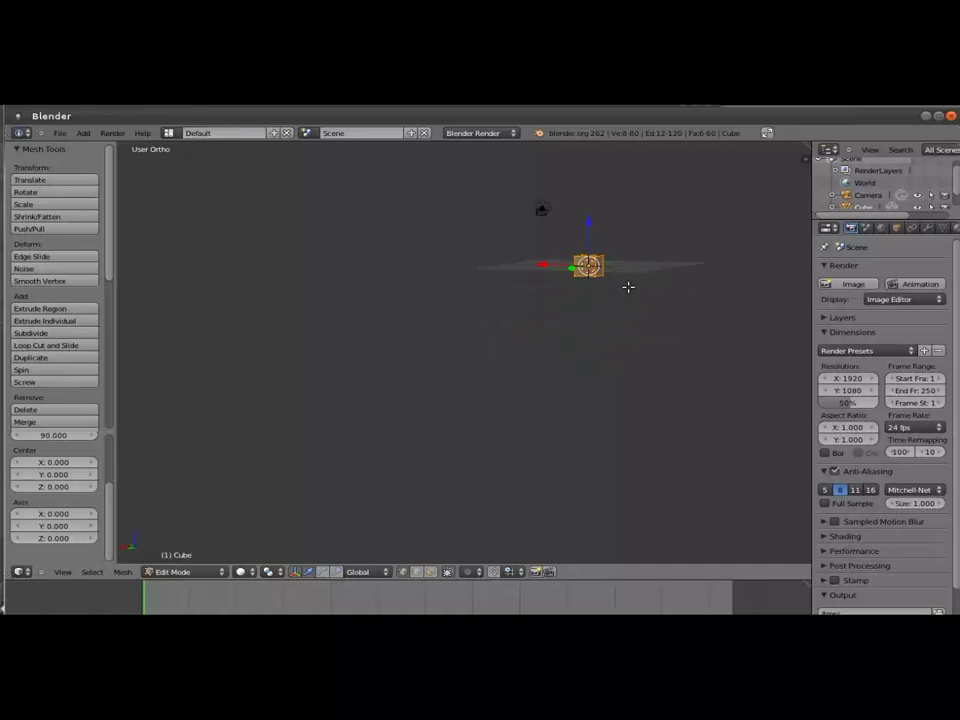
pyautogui.press('g')
pyautogui.press('x')
pyautogui.click(518, 263)
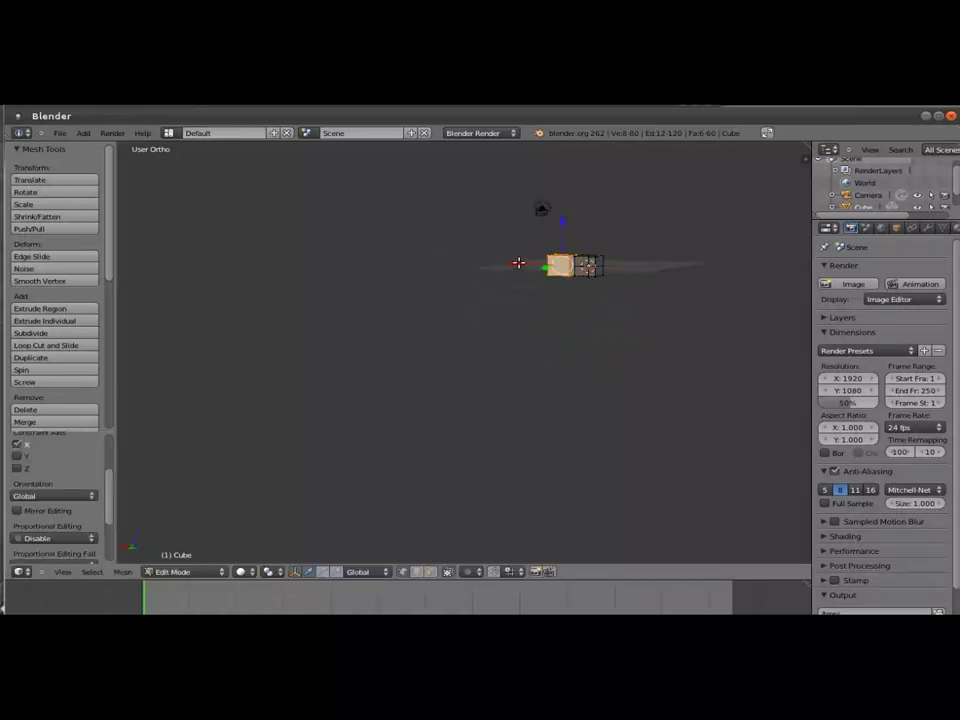
pyautogui.hotkey('ctrl', 'z')
# Re-enter Edit Mode and select all of the cube's geometry
pyautogui.press('Tab')
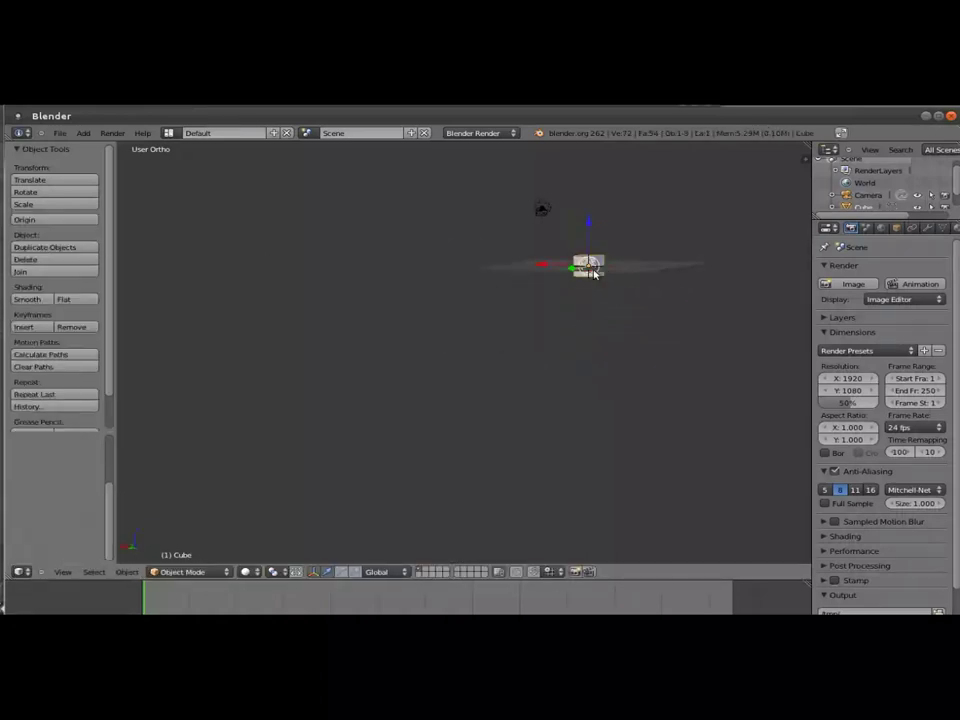
pyautogui.press('Tab')
pyautogui.press('a')
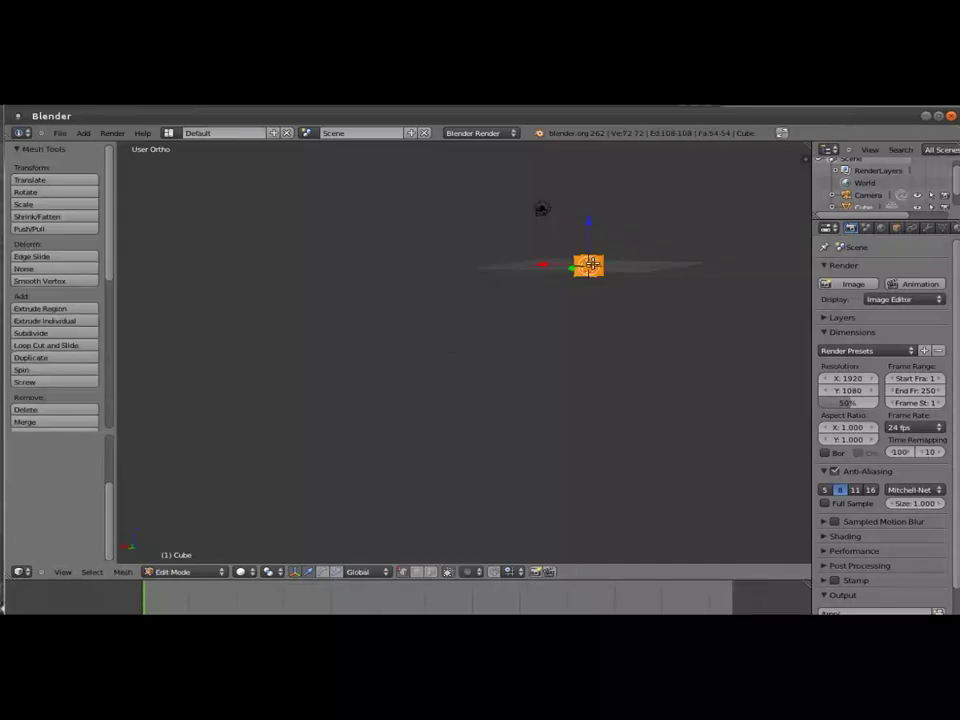
pyautogui.moveTo(630, 260)
pyautogui.mouseDown(button='middle')
pyautogui.moveTo(655, 243)
pyautogui.moveTo(553, 317)
pyautogui.moveTo(617, 285)
pyautogui.moveTo(776, 371)
pyautogui.moveTo(577, 368)
pyautogui.moveTo(559, 386)
pyautogui.moveTo(563, 403)
pyautogui.moveTo(549, 253)
pyautogui.moveTo(552, 380)
pyautogui.mouseUp(button='middle')
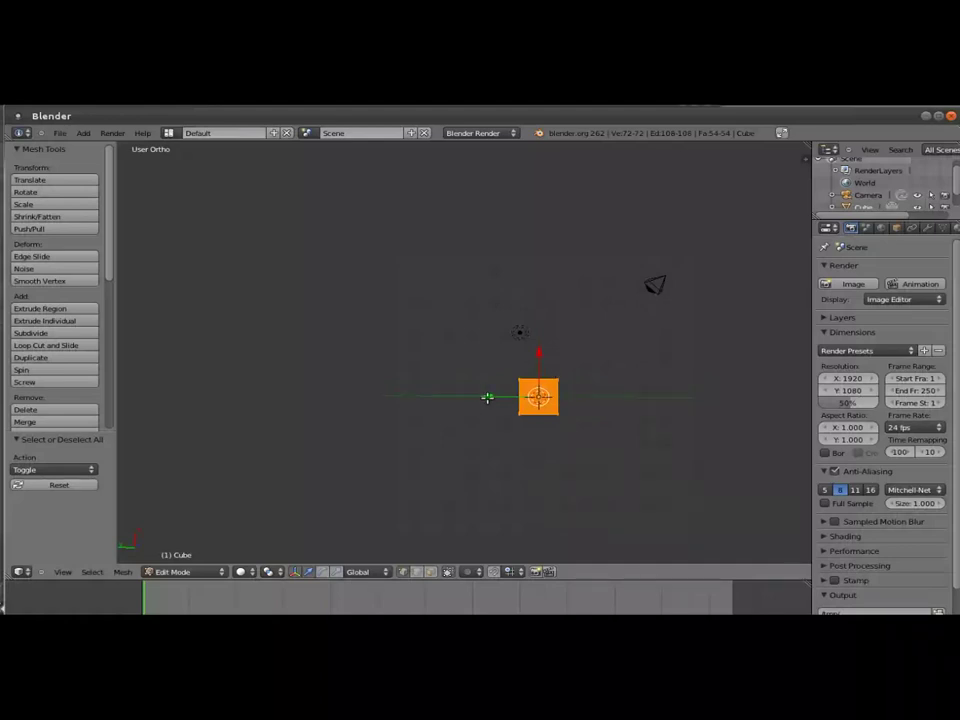
# Move the cube object -3 units along Y, away from the 3D cursor
pyautogui.press('Tab')
pyautogui.rightClick(535, 396)
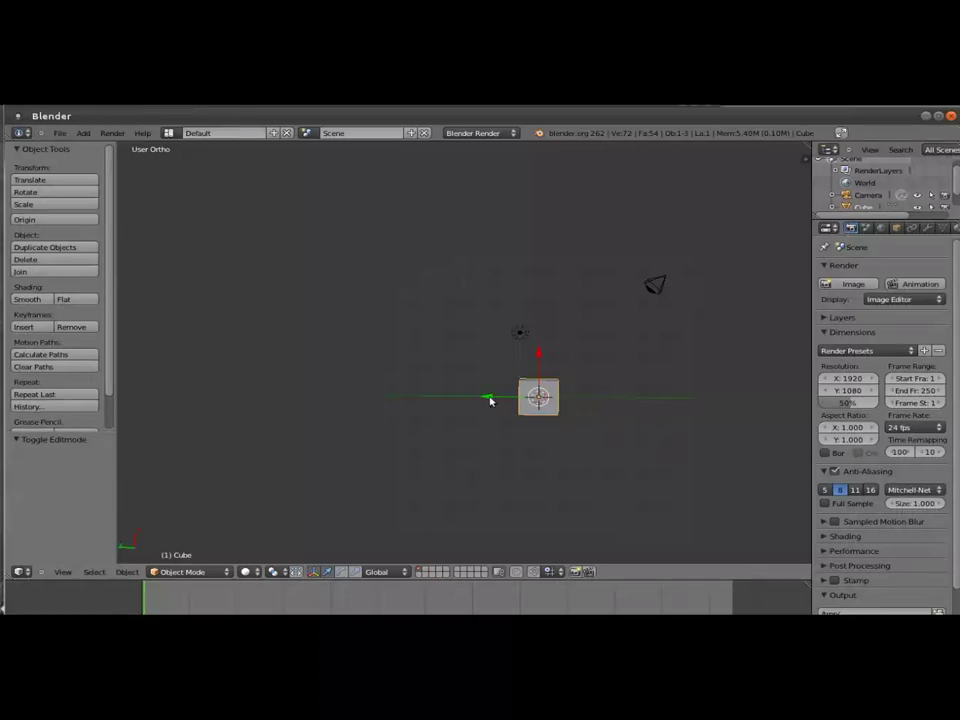
pyautogui.moveTo(489, 401); pyautogui.dragTo(540, 413)
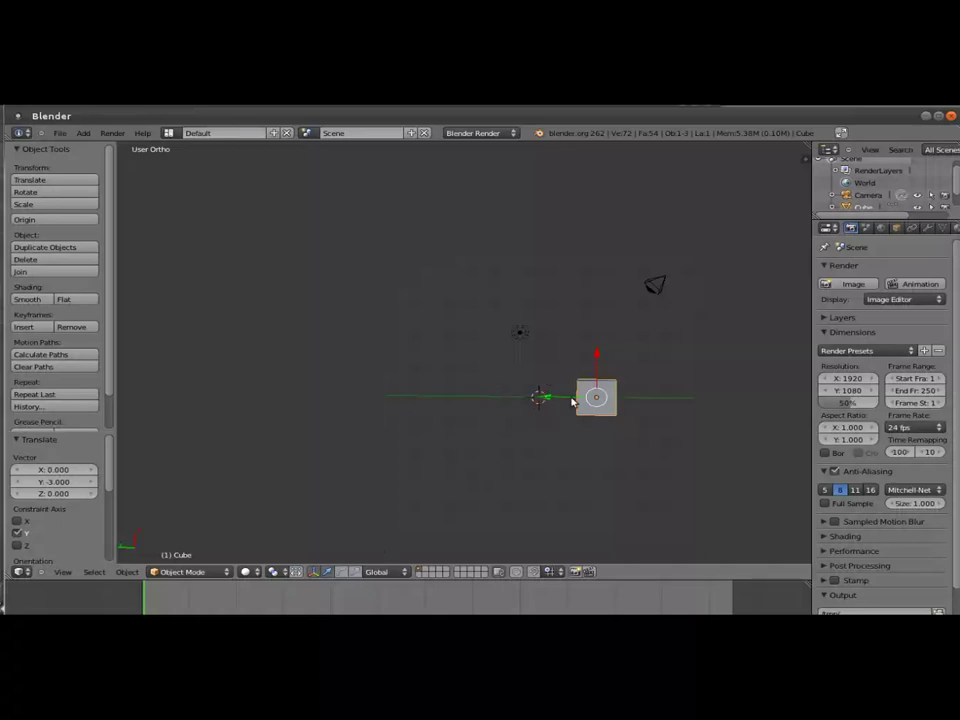
pyautogui.press('Tab')
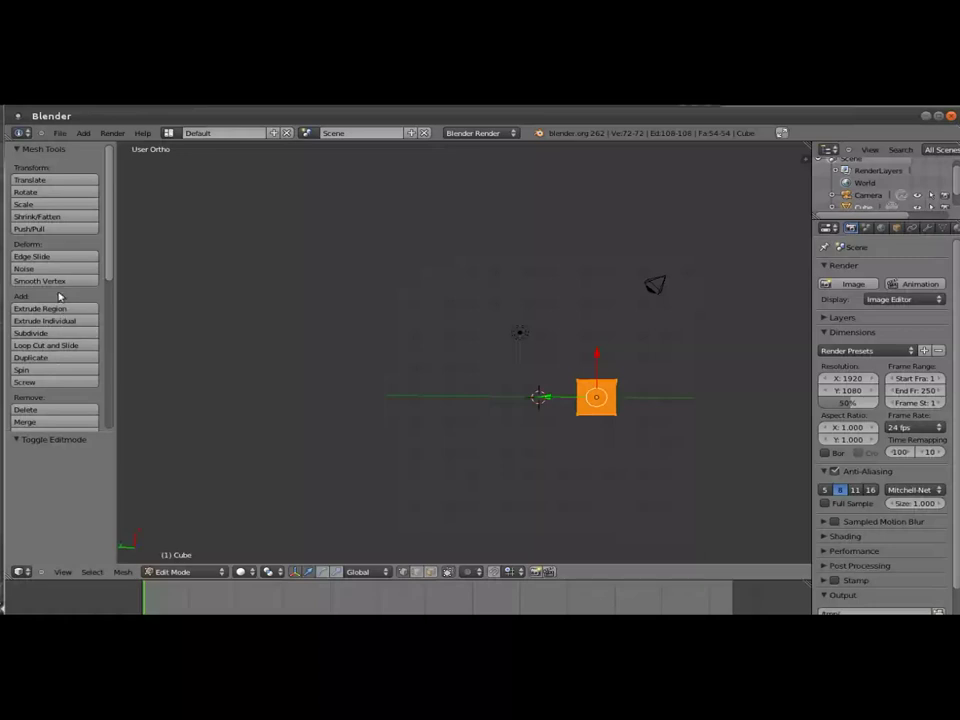
# Spin the offset cube 360 degrees in 9 steps, forming a closed ring of cube copies
pyautogui.click(31, 373)
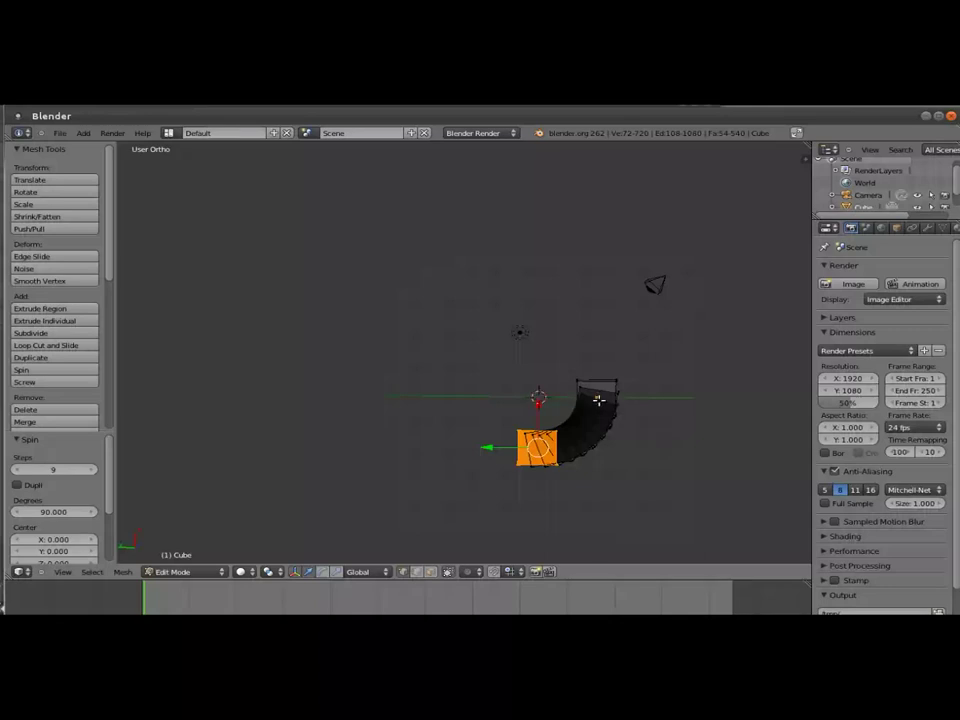
pyautogui.click(63, 512)
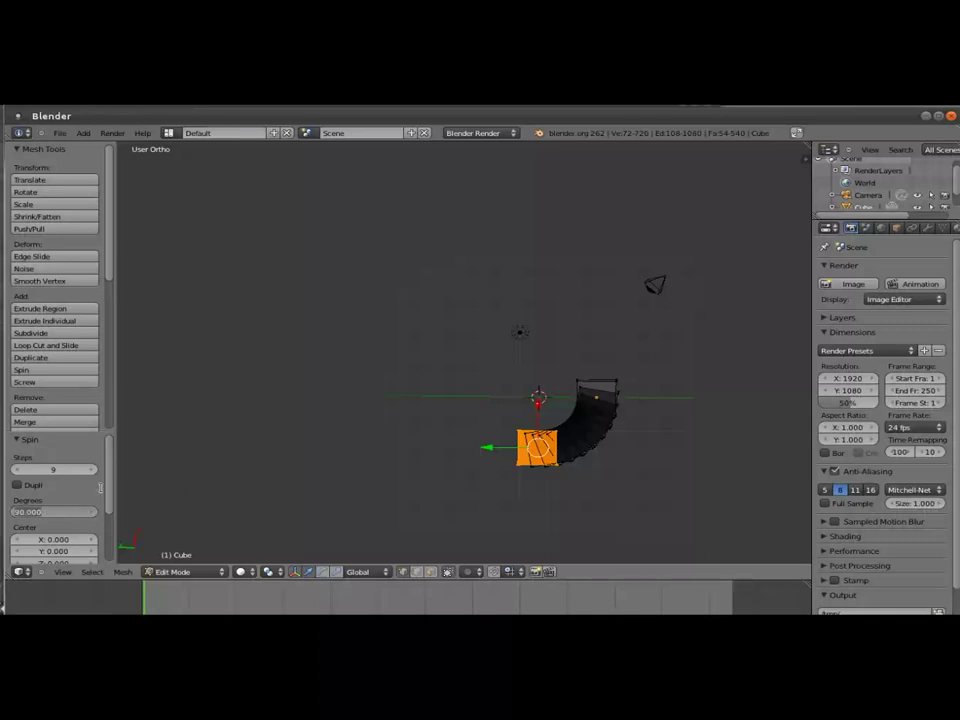
pyautogui.write('360')
pyautogui.press('Return')
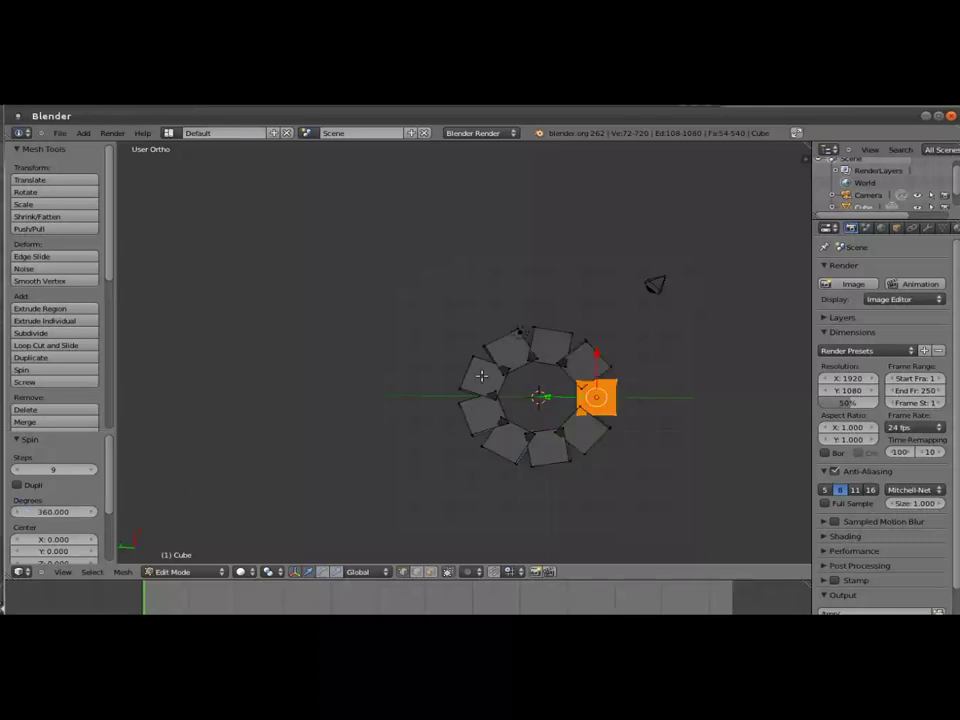
pyautogui.moveTo(526, 455); pyautogui.dragTo(543, 387, button='middle')
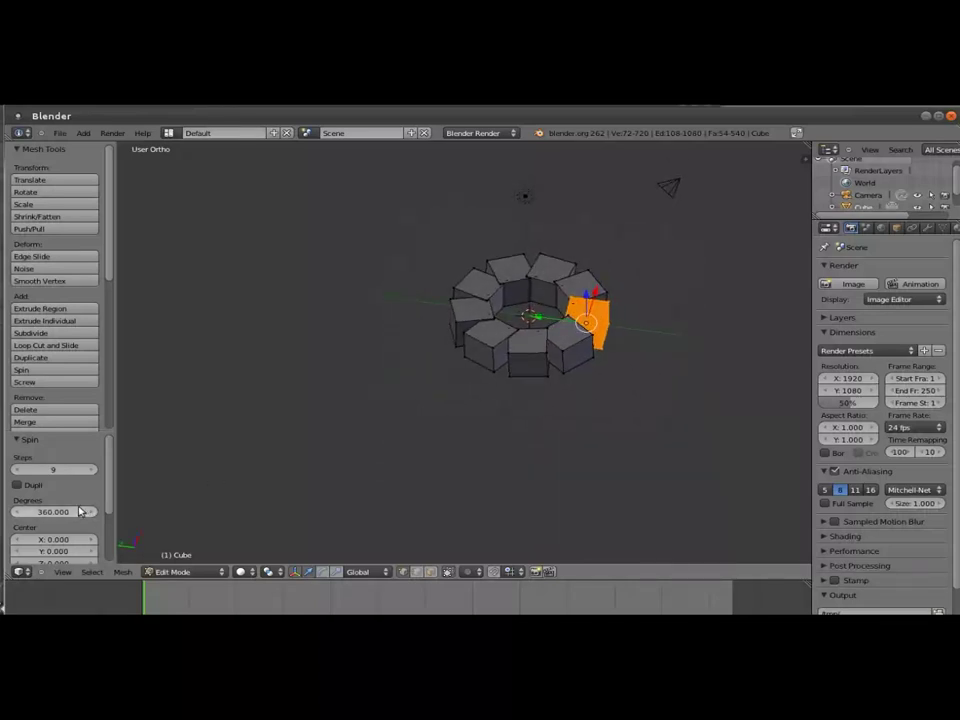
pyautogui.moveTo(59, 517); pyautogui.dragTo(12, 514)
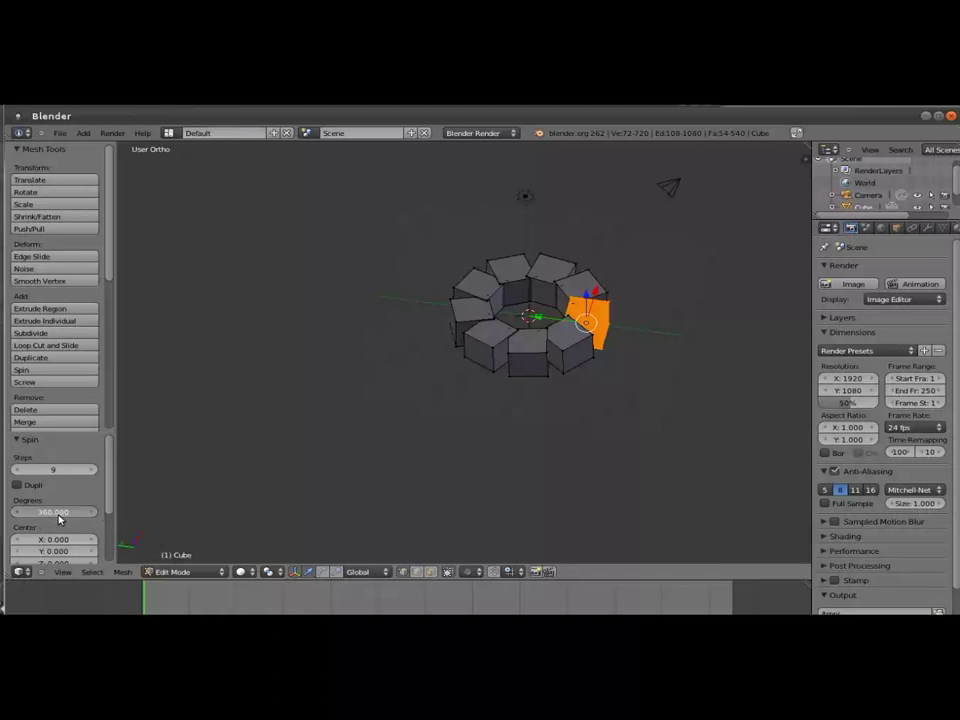
pyautogui.moveTo(400, 360); pyautogui.dragTo(379, 351, button='middle')
pyautogui.moveTo(66, 511); pyautogui.dragTo(14, 516)
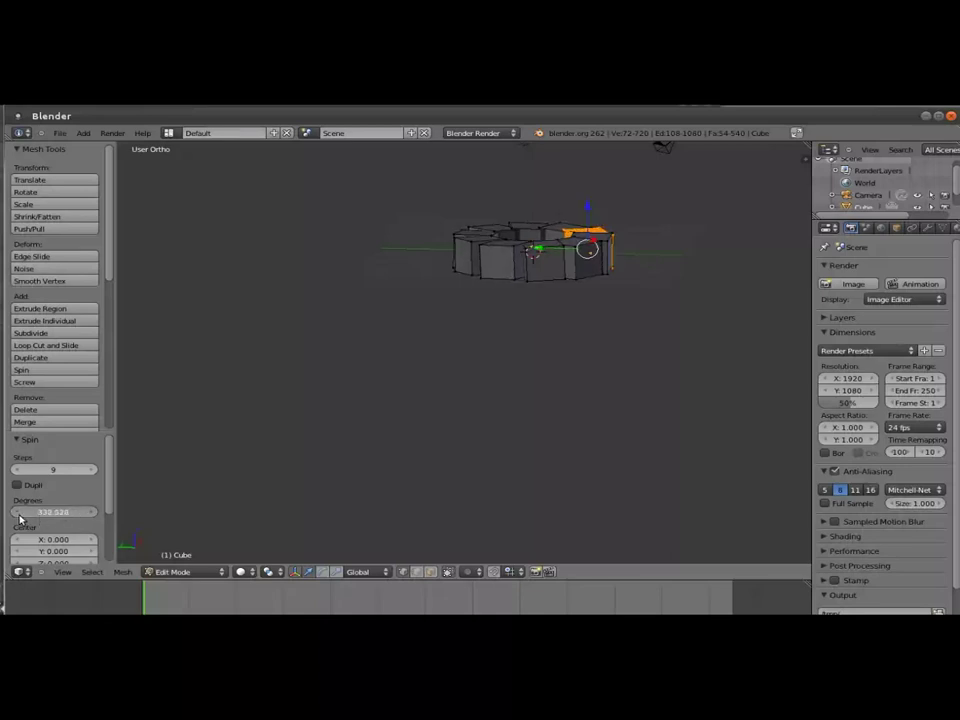
pyautogui.moveTo(88, 512)
pyautogui.mouseDown()
pyautogui.moveTo(60, 513)
pyautogui.moveTo(348, 511)
pyautogui.mouseUp()
pyautogui.moveTo(596, 317); pyautogui.dragTo(472, 311, button='middle')
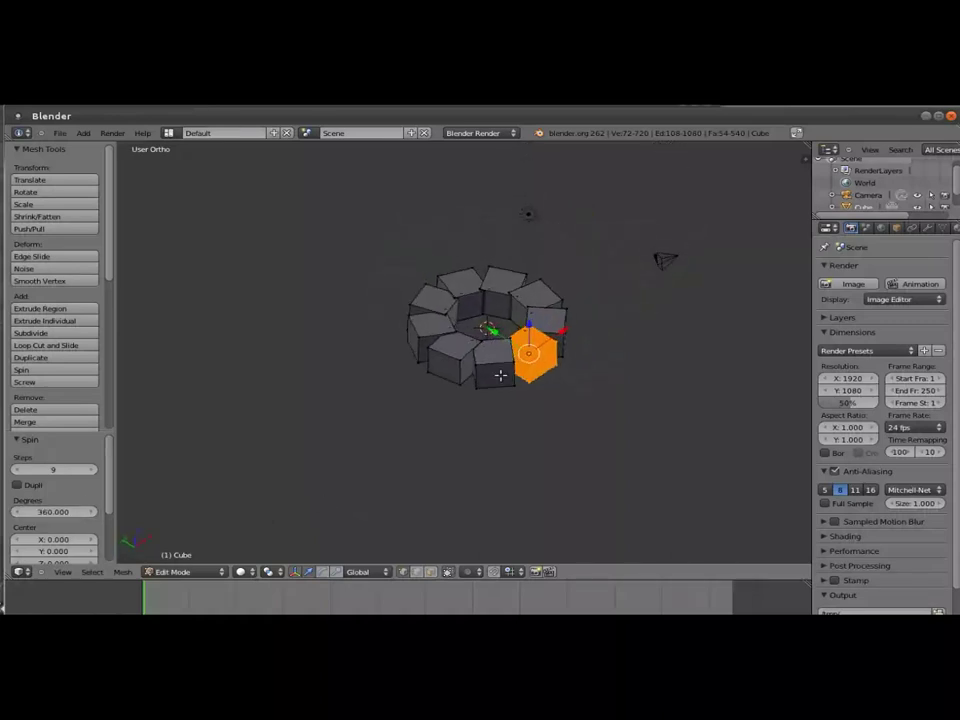
pyautogui.moveTo(476, 306)
pyautogui.mouseDown(button='middle')
pyautogui.moveTo(480, 253)
pyautogui.moveTo(508, 278)
pyautogui.mouseUp(button='middle')
pyautogui.moveTo(493, 223)
pyautogui.mouseDown(button='middle')
pyautogui.moveTo(480, 260)
pyautogui.moveTo(485, 311)
pyautogui.moveTo(476, 257)
pyautogui.moveTo(484, 306)
pyautogui.mouseUp(button='middle')
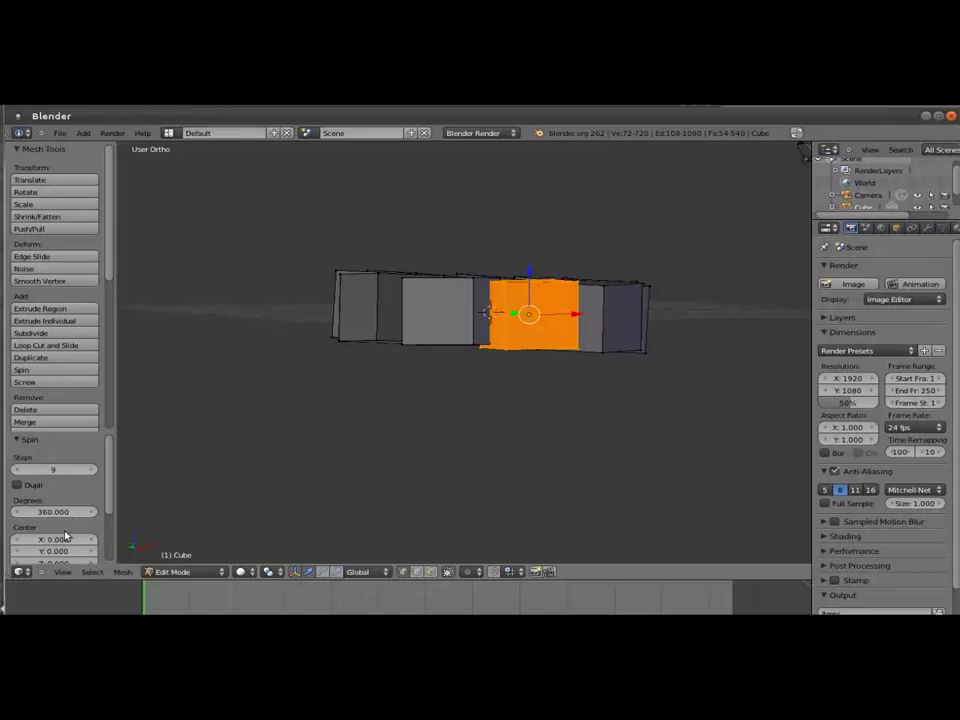
# Shift the spin centre off the origin along X and Z in the Spin panel
pyautogui.moveTo(43, 541); pyautogui.dragTo(59, 551)
pyautogui.scroll(-2, 448, 334)
pyautogui.scroll(-2, 58, 551)
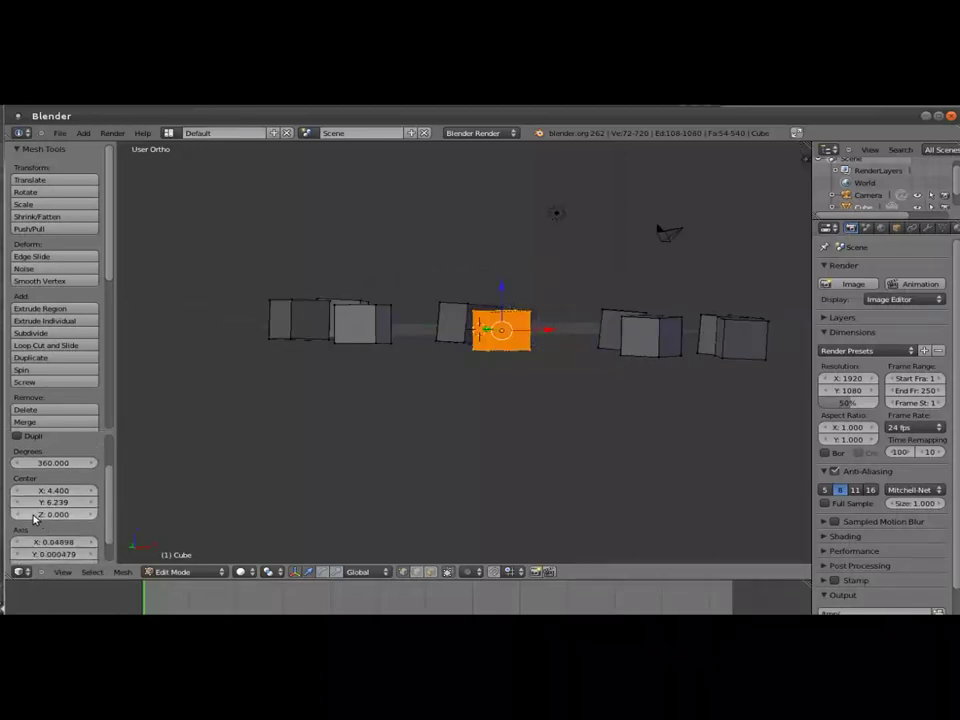
pyautogui.moveTo(54, 518)
pyautogui.mouseDown()
pyautogui.moveTo(63, 524)
pyautogui.moveTo(39, 518)
pyautogui.mouseUp()
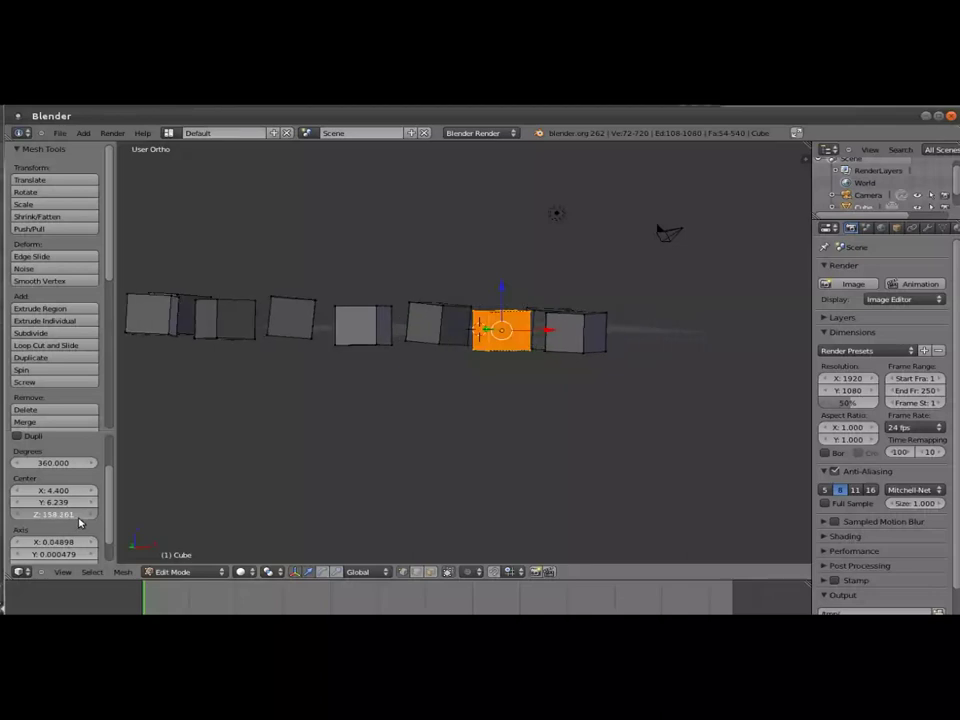
pyautogui.moveTo(39, 518); pyautogui.dragTo(22, 520)
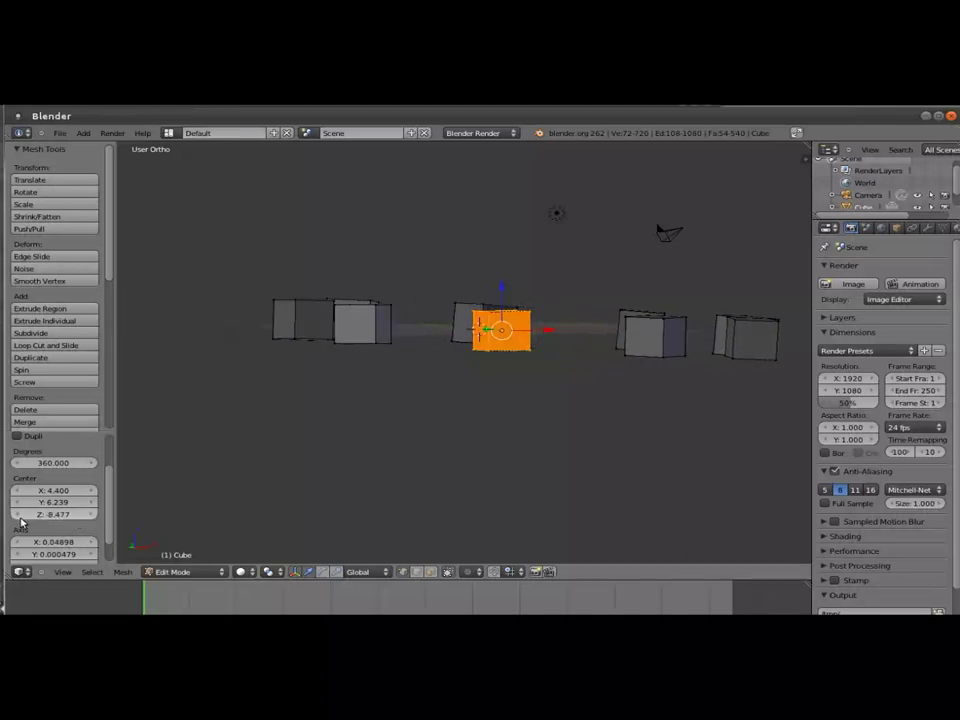
pyautogui.scroll(-1, 22, 520)
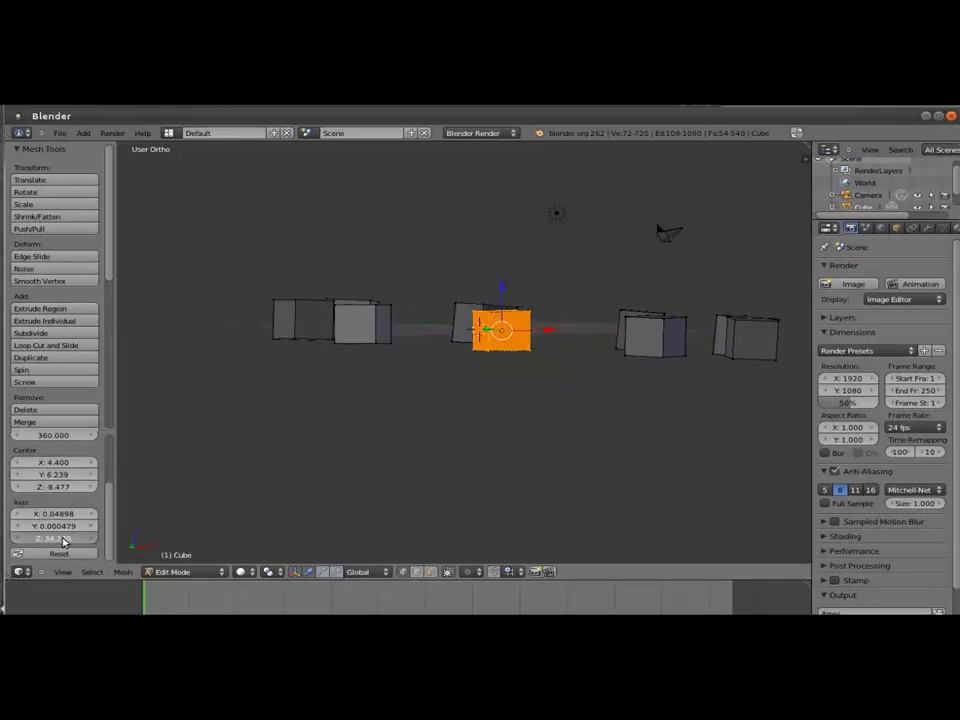
# Tilt the spin axis, inspect the scattered copies, then reset all Spin settings to defaults
pyautogui.moveTo(33, 530); pyautogui.dragTo(463, 391)
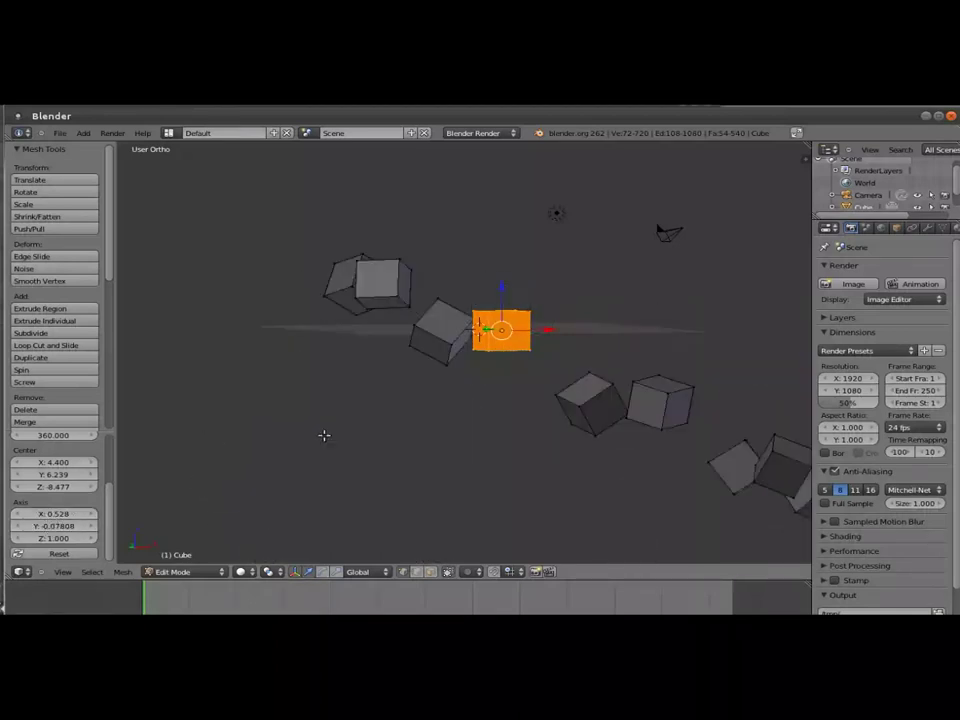
pyautogui.moveTo(463, 391)
pyautogui.mouseDown(button='middle')
pyautogui.moveTo(437, 297)
pyautogui.moveTo(446, 371)
pyautogui.moveTo(471, 386)
pyautogui.mouseUp(button='middle')
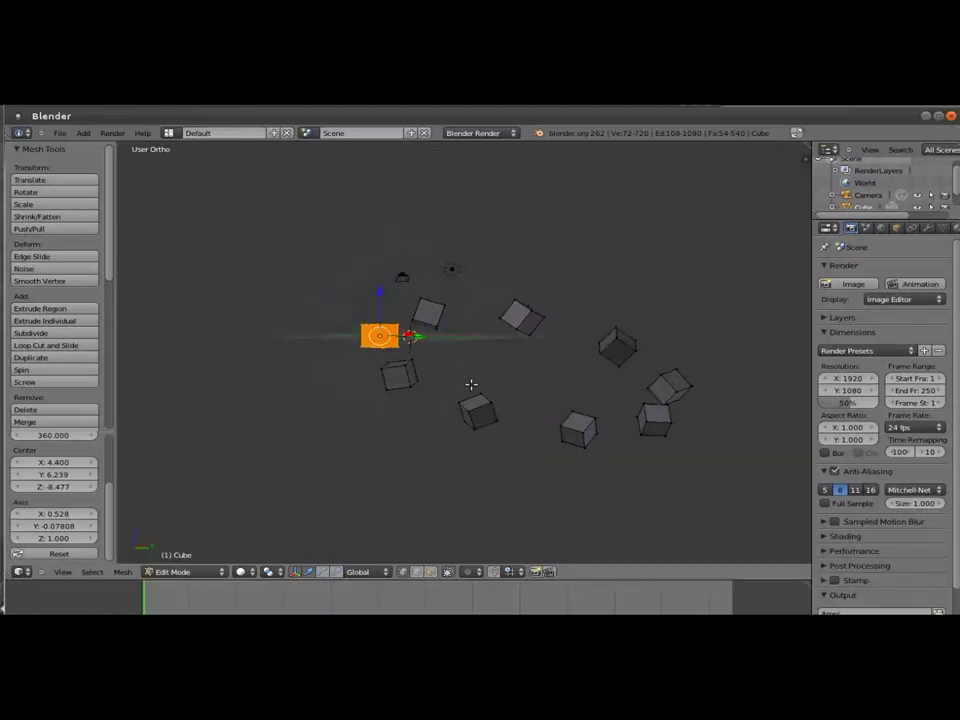
pyautogui.moveTo(720, 399); pyautogui.dragTo(719, 374, button='middle')
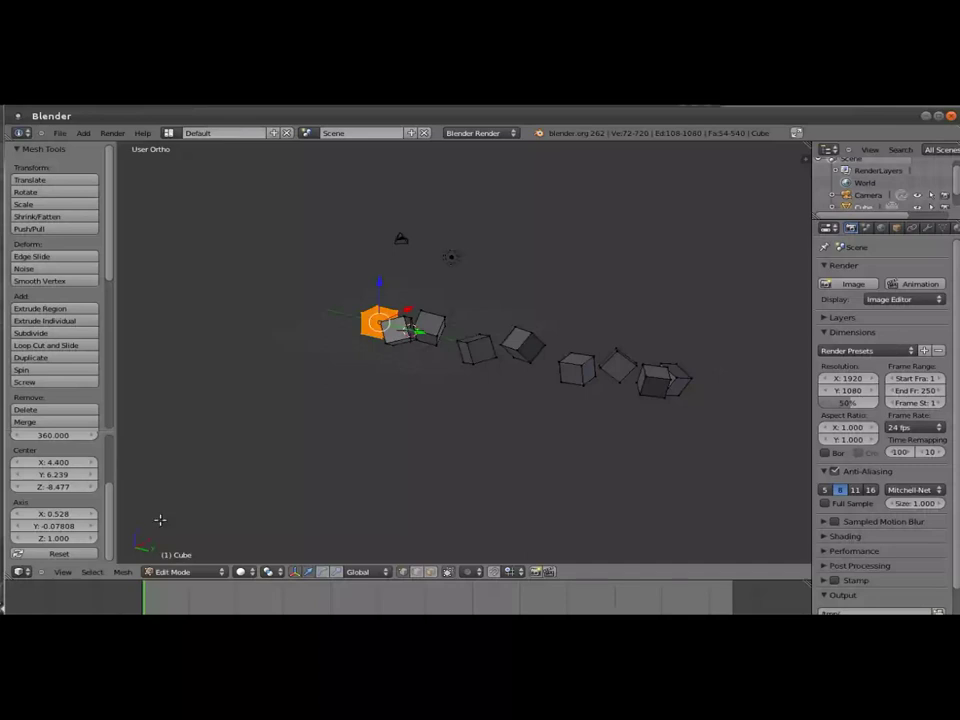
pyautogui.click(59, 553)
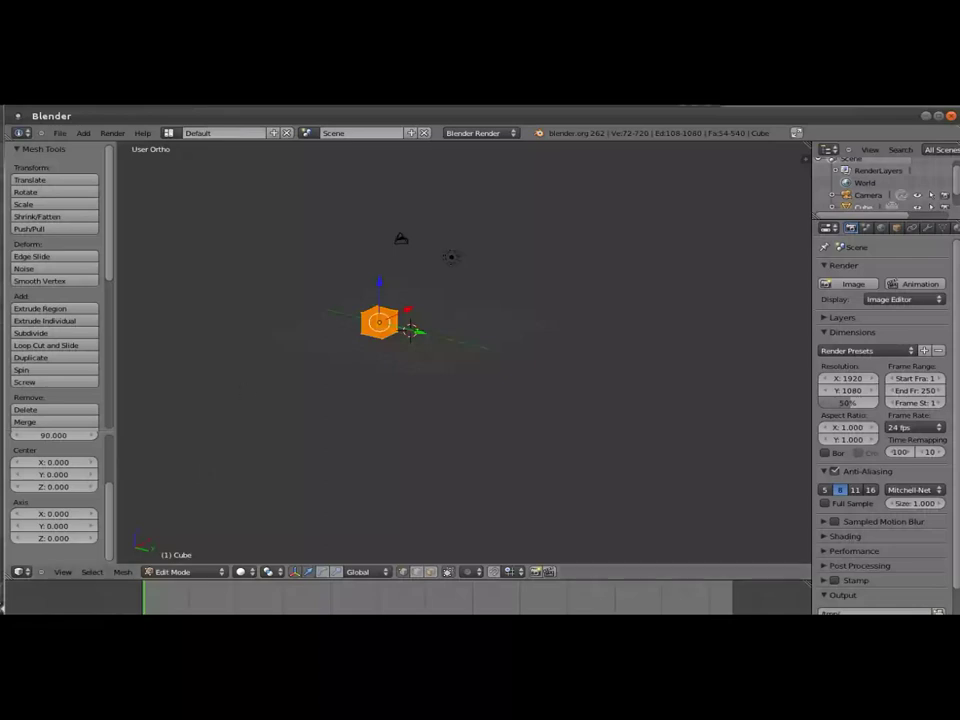
# Switch the Properties editor to the cube's Modifiers tab
pyautogui.click(928, 228)
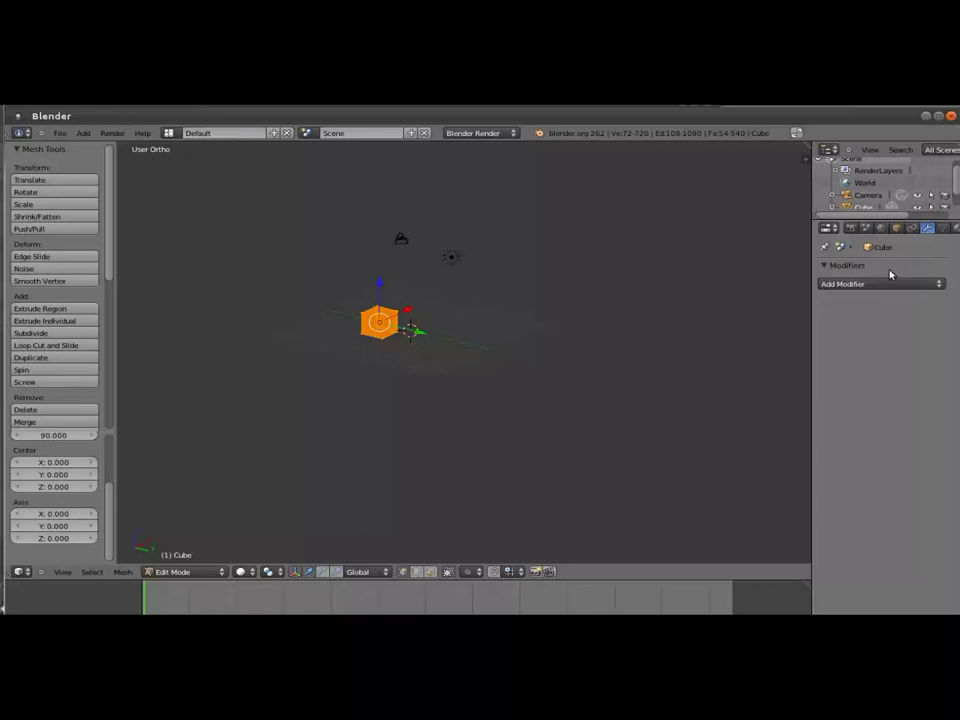
# Open the Add Modifier dropdown for the cube
pyautogui.click(873, 285)
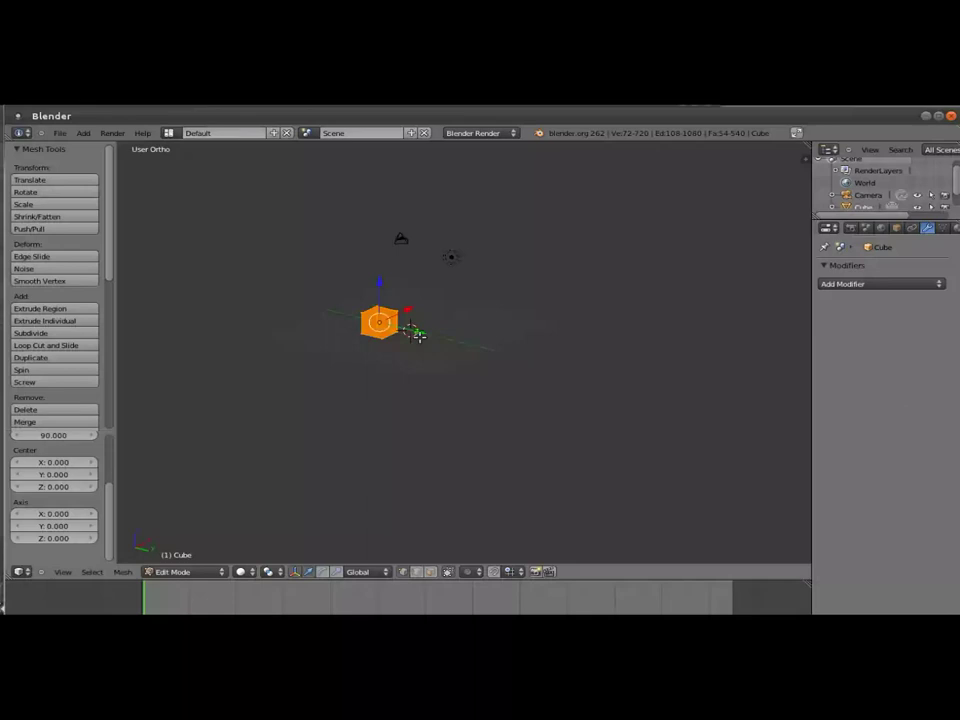
pyautogui.click(872, 283)
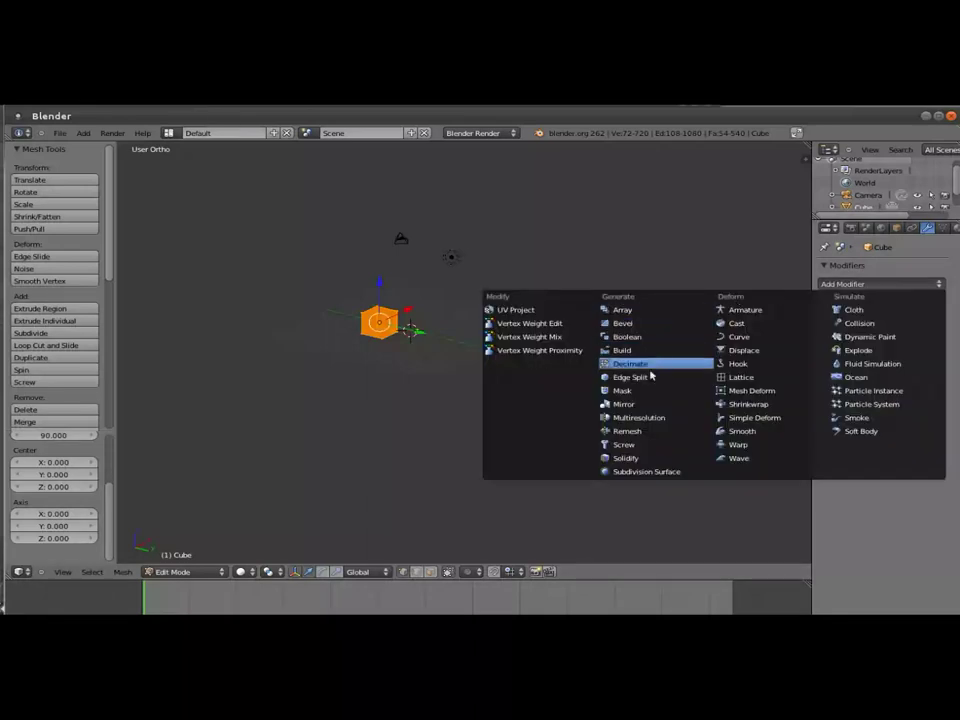
# Add an Array modifier with count 8 to the cube, then delete it
pyautogui.click(624, 311)
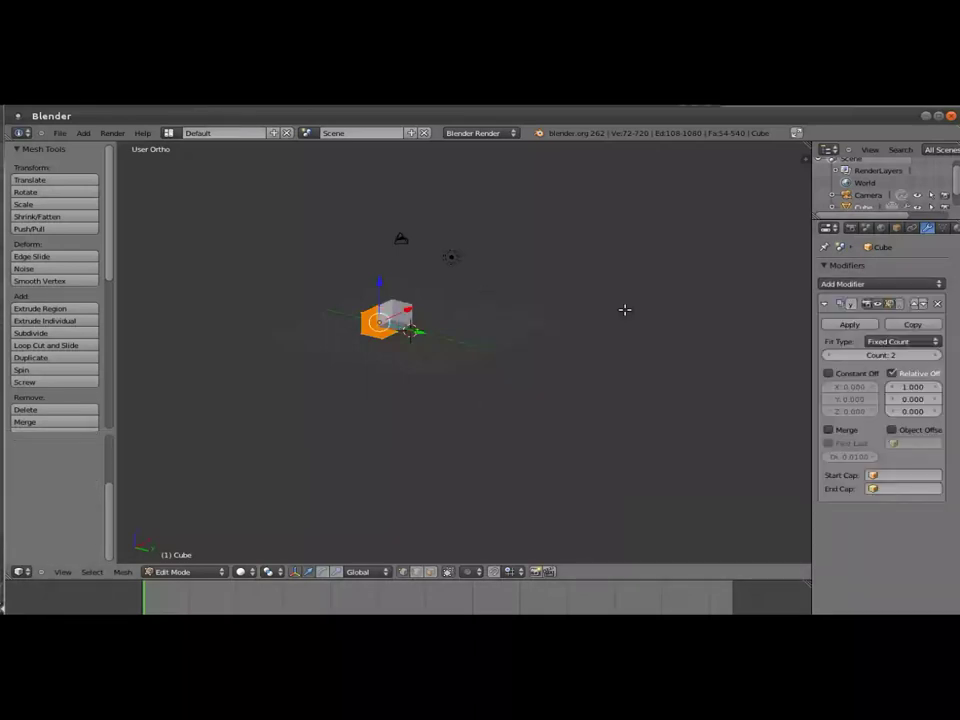
pyautogui.moveTo(860, 356); pyautogui.dragTo(928, 362)
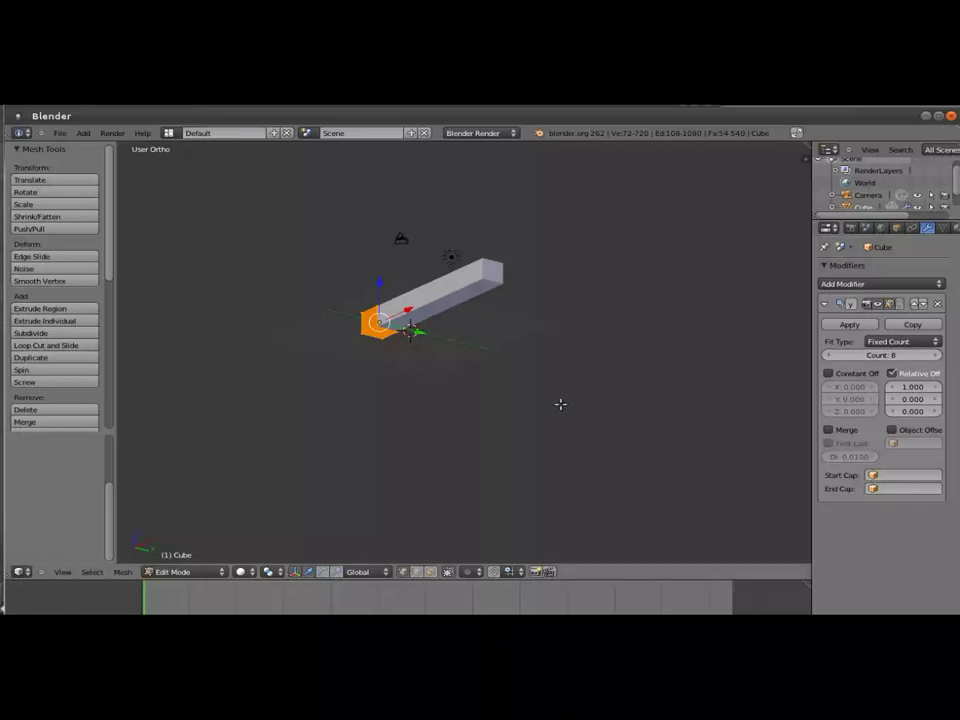
pyautogui.click(937, 303)
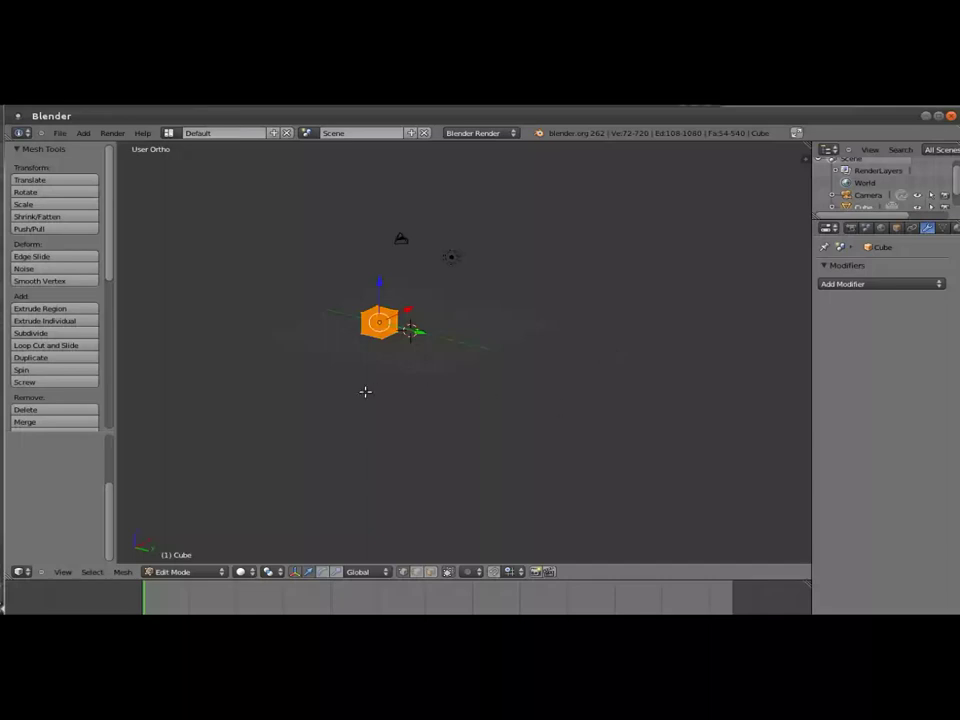
# Return to Object Mode and delete the cube, leaving only the camera and lamp
pyautogui.scroll(5, 405, 371)
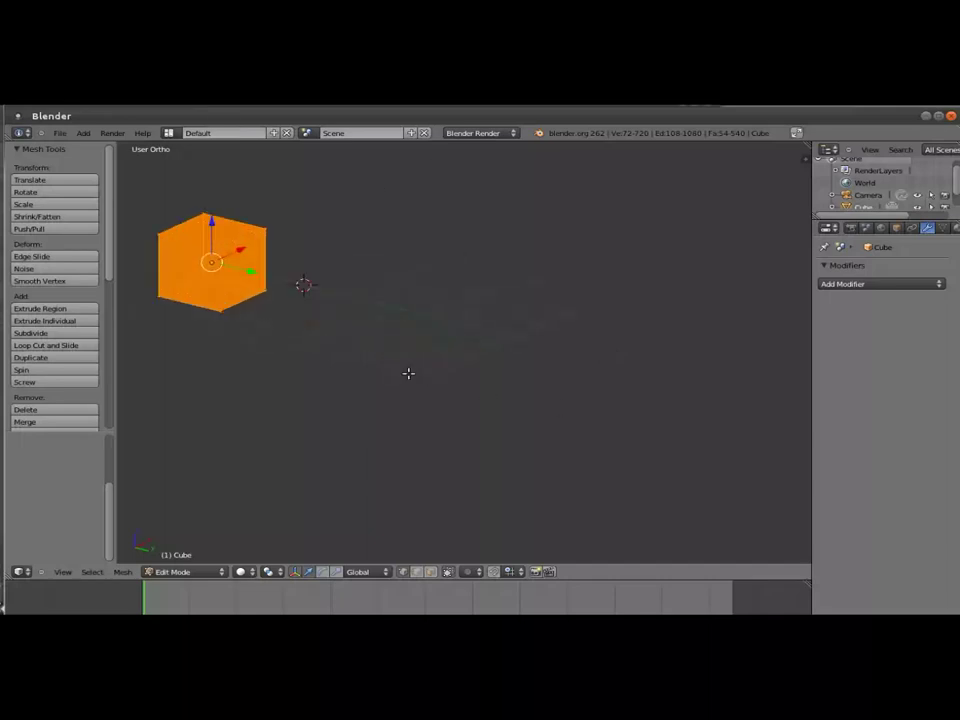
pyautogui.scroll(1, 395, 380)
pyautogui.scroll(1, 385, 390)
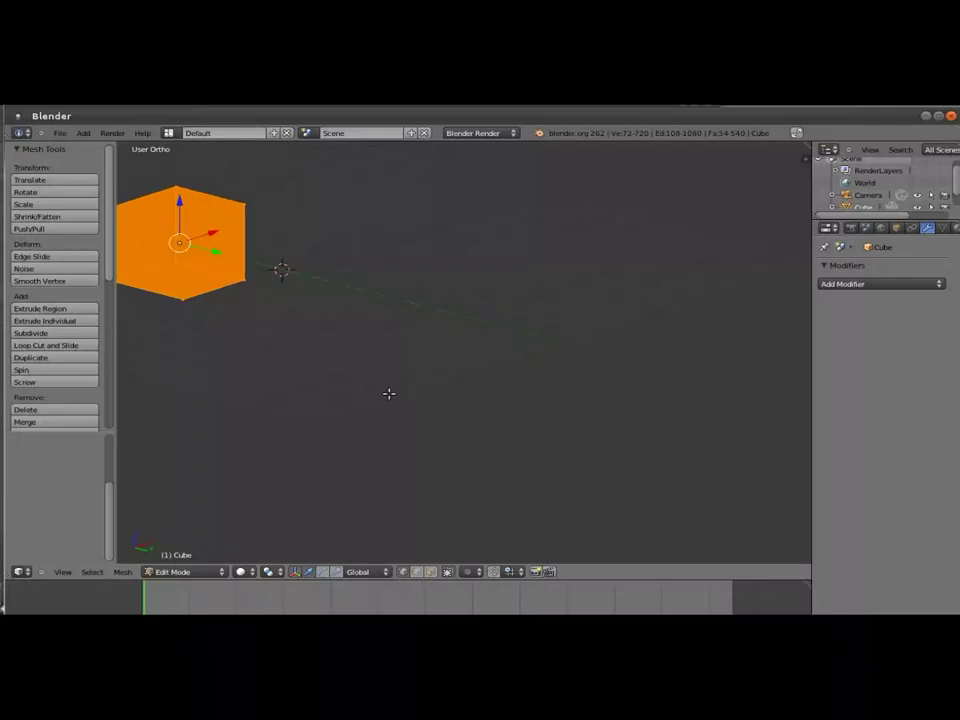
pyautogui.press('Tab')
pyautogui.press('x')
pyautogui.click(248, 325)
pyautogui.moveTo(360, 331)
pyautogui.mouseDown(button='middle')
pyautogui.moveTo(448, 302)
pyautogui.moveTo(321, 364)
pyautogui.mouseUp(button='middle')
pyautogui.moveTo(505, 255)
pyautogui.mouseDown(button='middle')
pyautogui.moveTo(578, 345)
pyautogui.moveTo(523, 405)
pyautogui.moveTo(559, 420)
pyautogui.moveTo(397, 363)
pyautogui.mouseUp(button='middle')
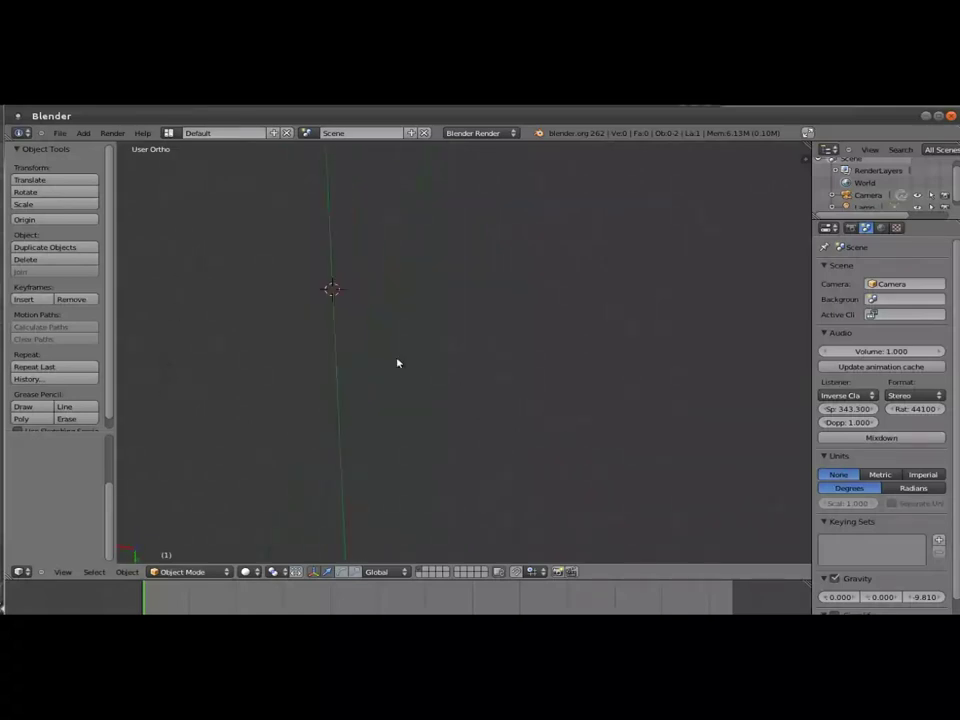
# Add a plane and scale it to 0.136 along Y into a thin strip
pyautogui.hotkey('shift', 'a')
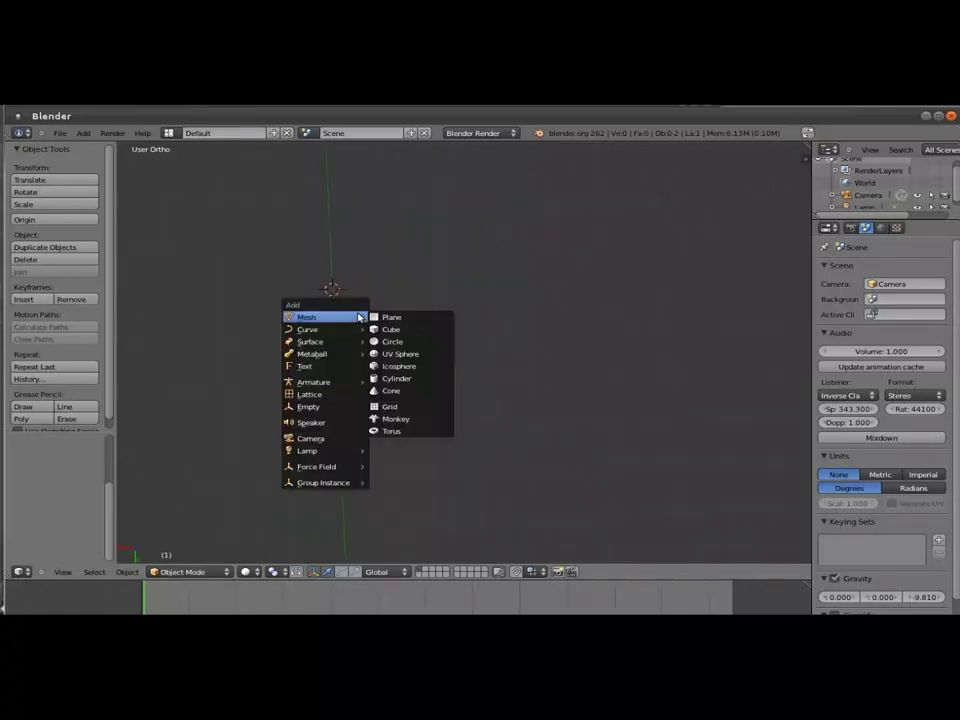
pyautogui.click(386, 318)
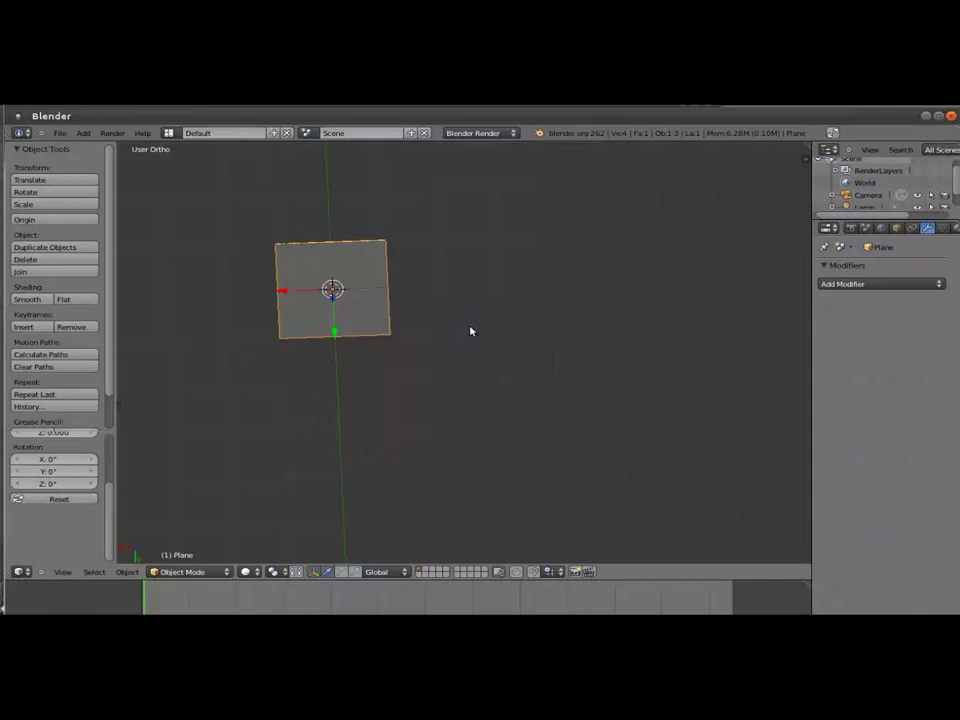
pyautogui.press('s')
pyautogui.press('y')
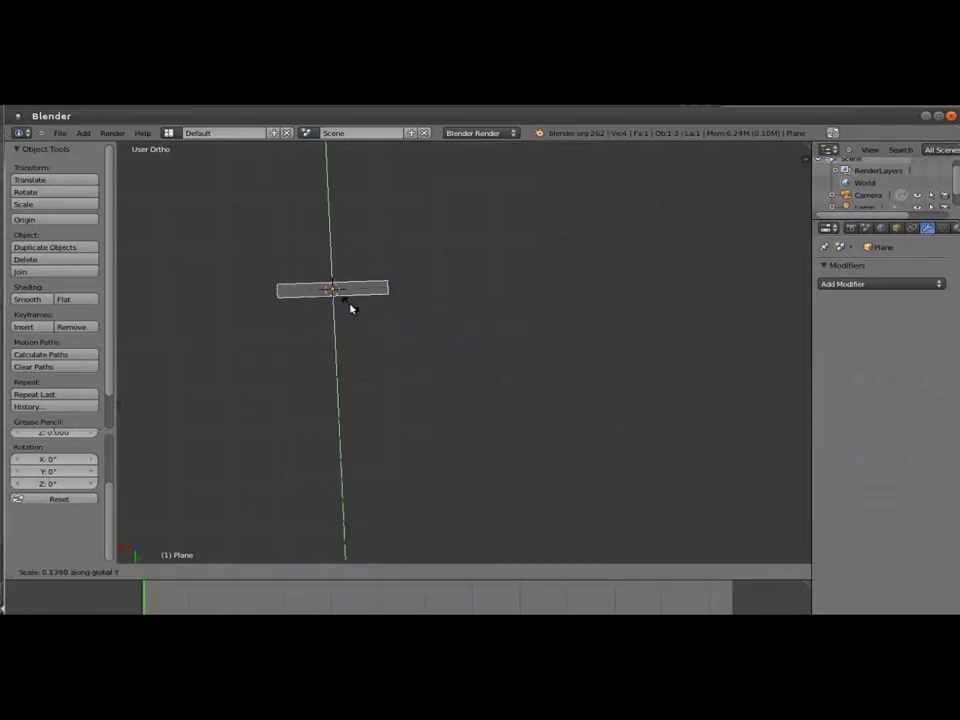
pyautogui.click(345, 308)
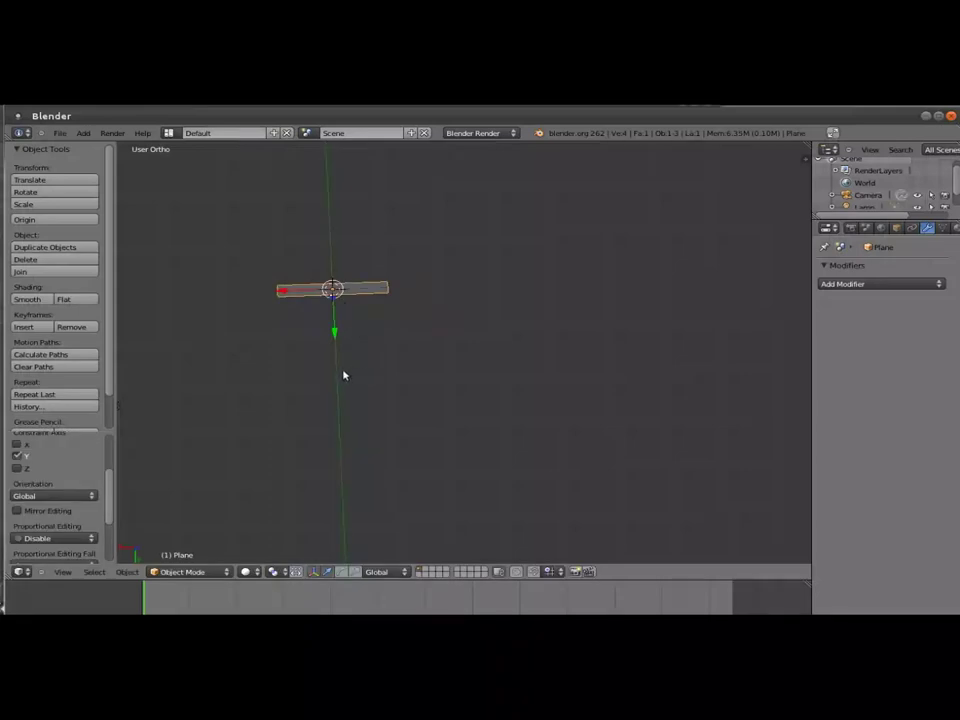
# From front view, rotate the strip about 82° upright and enter Edit Mode
pyautogui.press('KP_1')
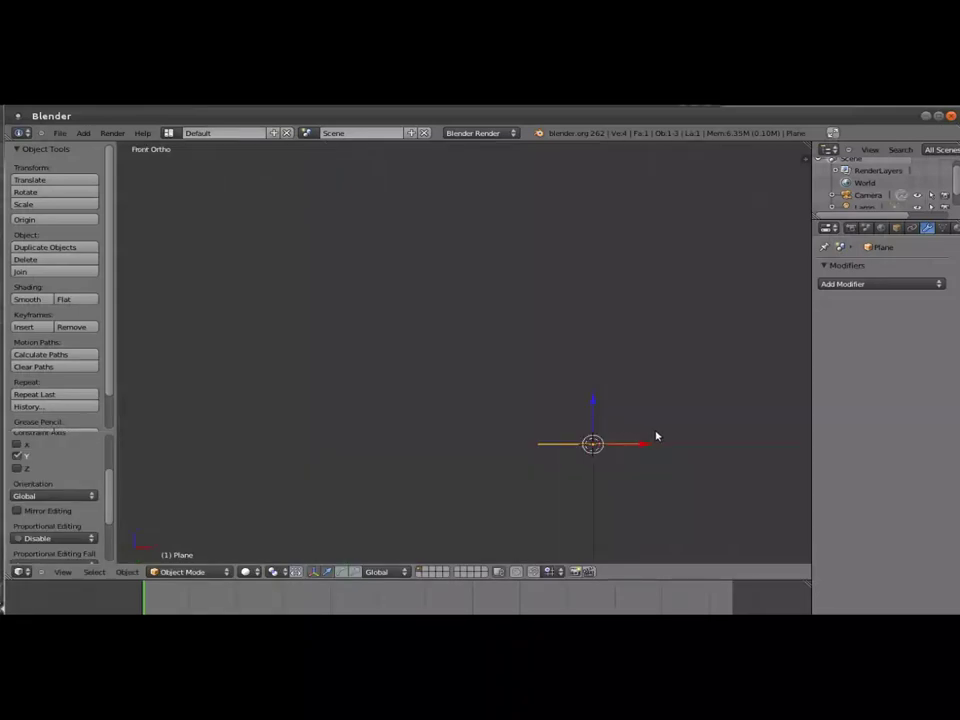
pyautogui.press('r')
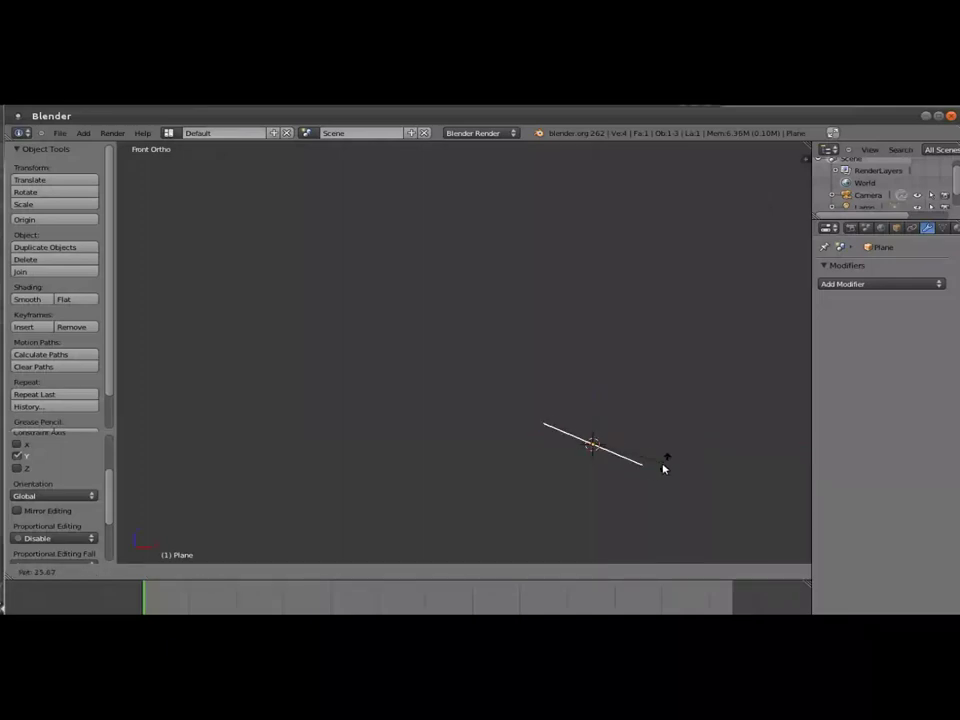
pyautogui.click(607, 489)
pyautogui.press('Tab')
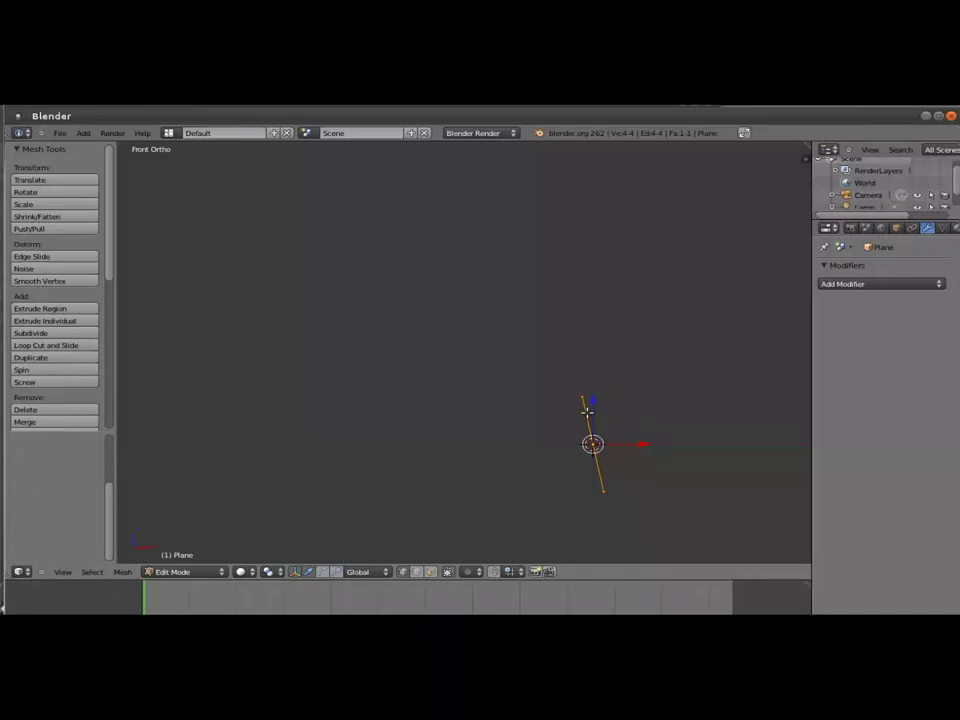
# Select the strip's top edge by its two vertices, viewed from the front
pyautogui.press('a')
pyautogui.press('b')
pyautogui.moveTo(544, 378); pyautogui.dragTo(638, 420)
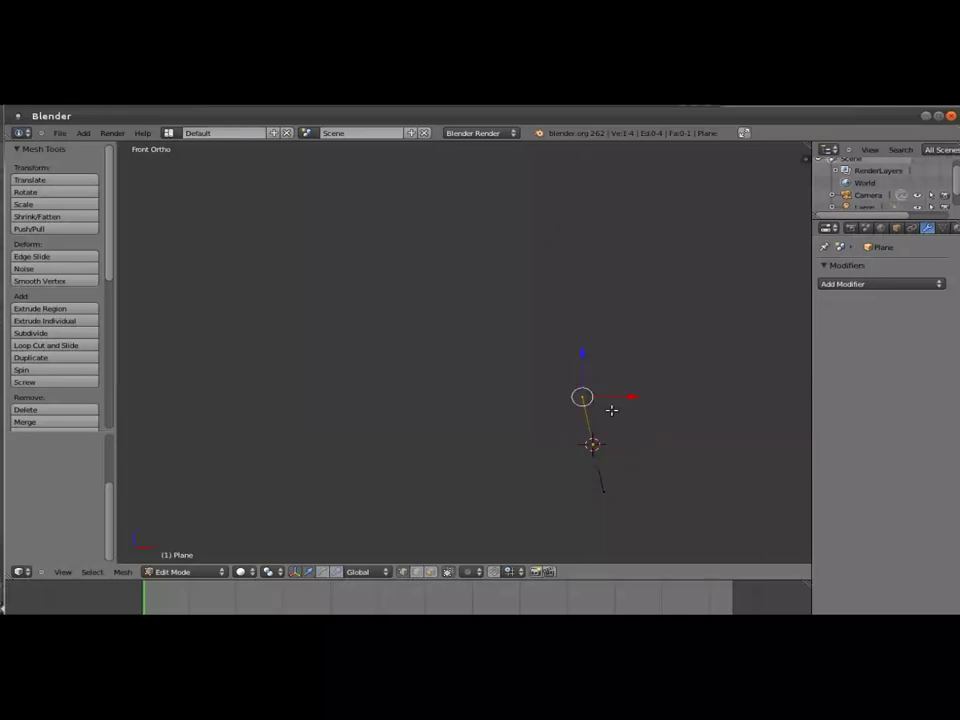
pyautogui.moveTo(662, 405); pyautogui.dragTo(561, 420, button='middle')
pyautogui.keyDown('shift'); pyautogui.rightClick(480, 427); pyautogui.keyUp('shift')
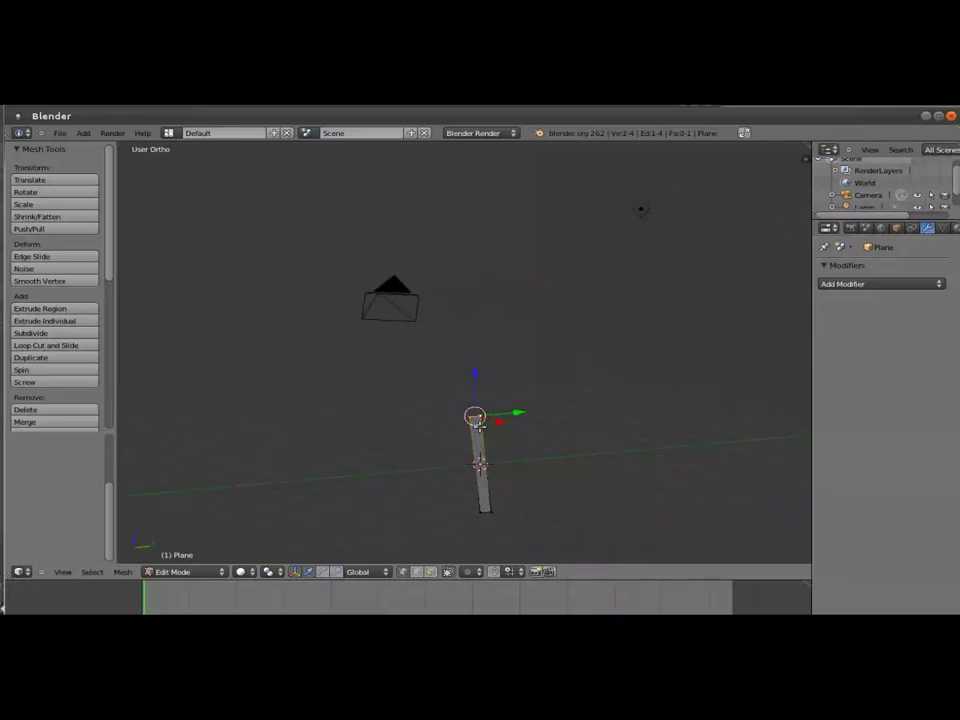
pyautogui.press('KP_1')
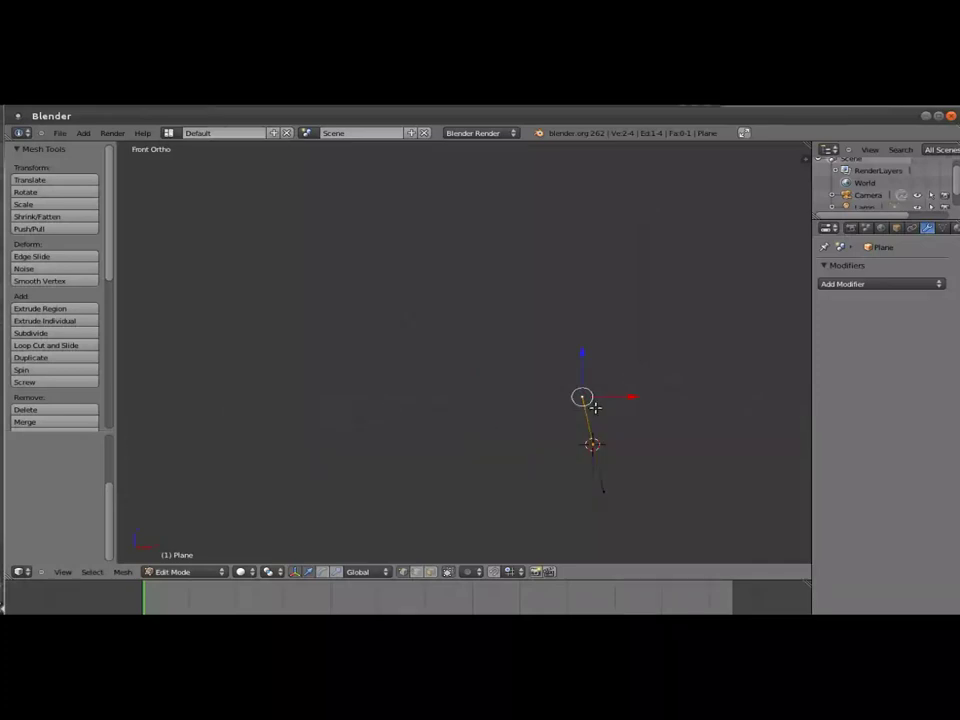
# Extrude the edge upward in eight sections to draw the vase profile, then return to Object Mode
pyautogui.press('e')
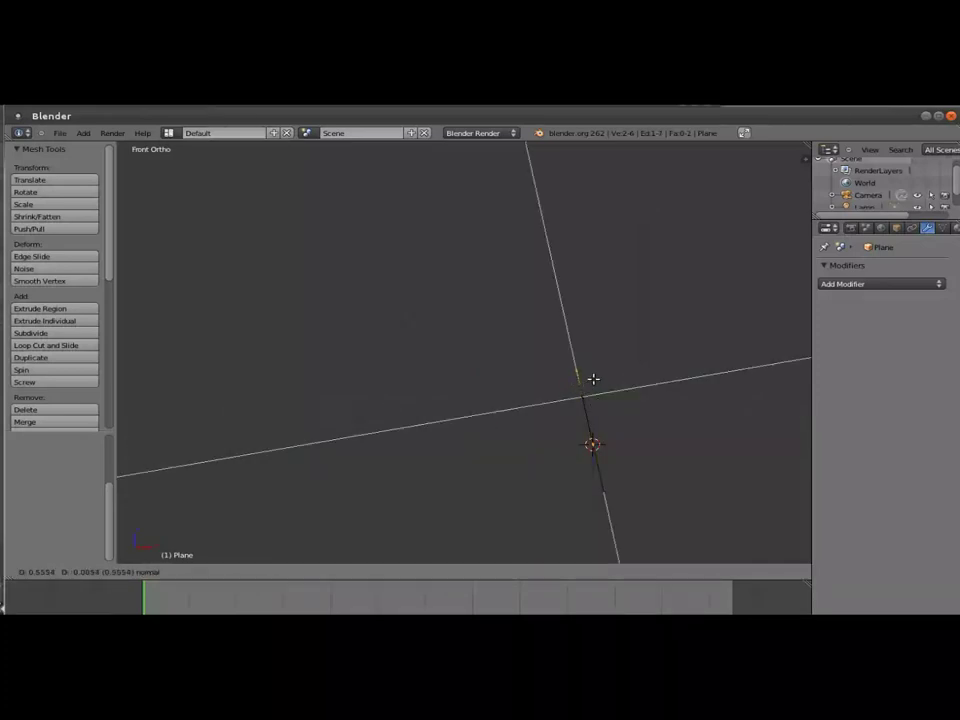
pyautogui.click(594, 377)
pyautogui.press('e')
pyautogui.click(604, 353)
pyautogui.press('e')
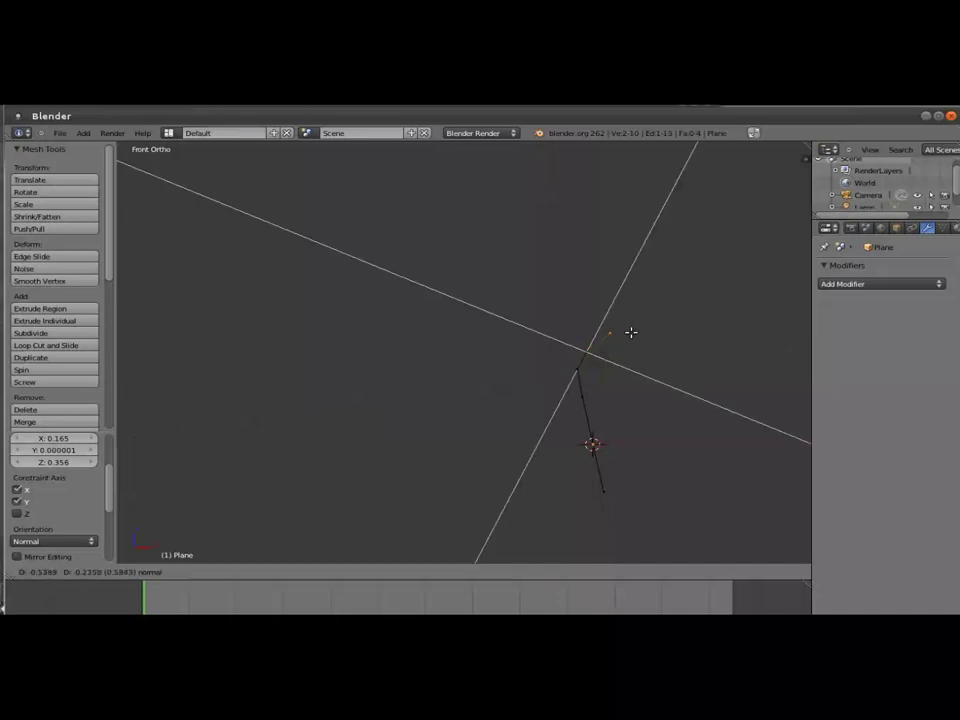
pyautogui.click(636, 326)
pyautogui.press('e')
pyautogui.click(654, 315)
pyautogui.press('e')
pyautogui.click(673, 282)
pyautogui.press('e')
pyautogui.click(655, 243)
pyautogui.press('e')
pyautogui.click(613, 226)
pyautogui.press('e')
pyautogui.click(610, 213)
pyautogui.moveTo(739, 388)
pyautogui.mouseDown(button='middle')
pyautogui.moveTo(589, 399)
pyautogui.moveTo(572, 465)
pyautogui.moveTo(557, 454)
pyautogui.moveTo(508, 476)
pyautogui.moveTo(512, 508)
pyautogui.mouseUp(button='middle')
pyautogui.press('Tab')
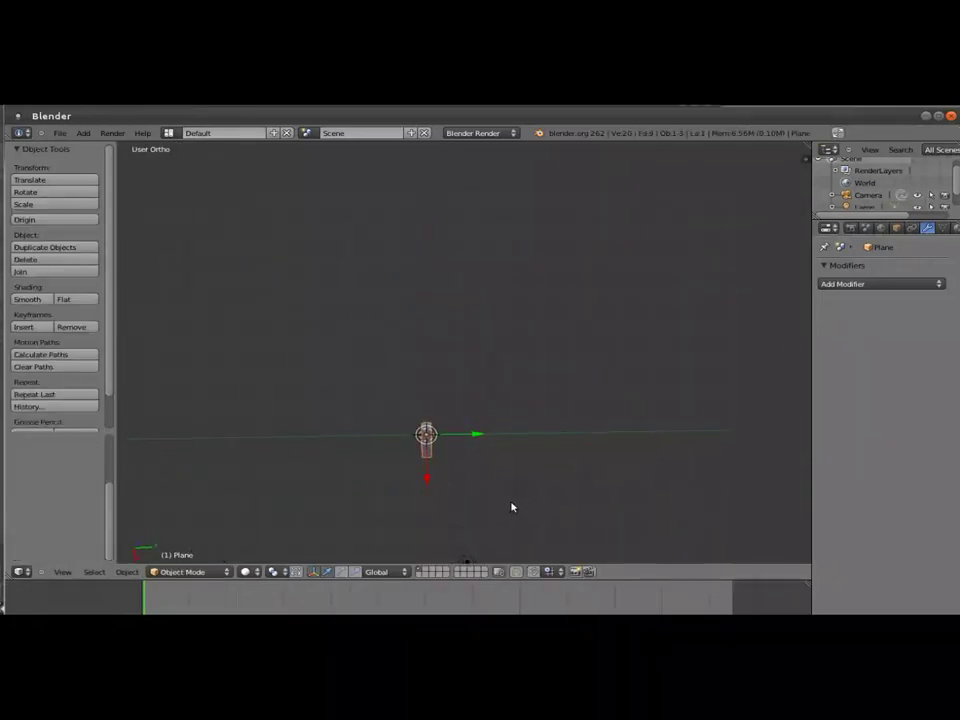
# Raise the profile strip with one constrained move, abandon two retries, and re-enter Edit Mode
pyautogui.press('g')
pyautogui.press('x')
pyautogui.click(429, 460)
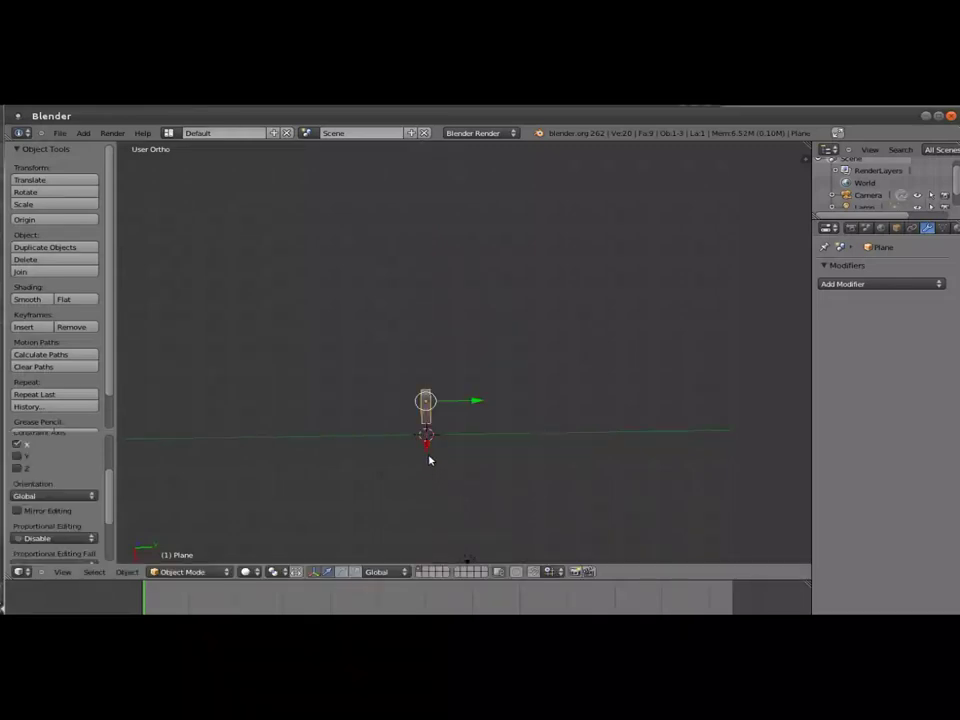
pyautogui.press('g')
pyautogui.press('x')
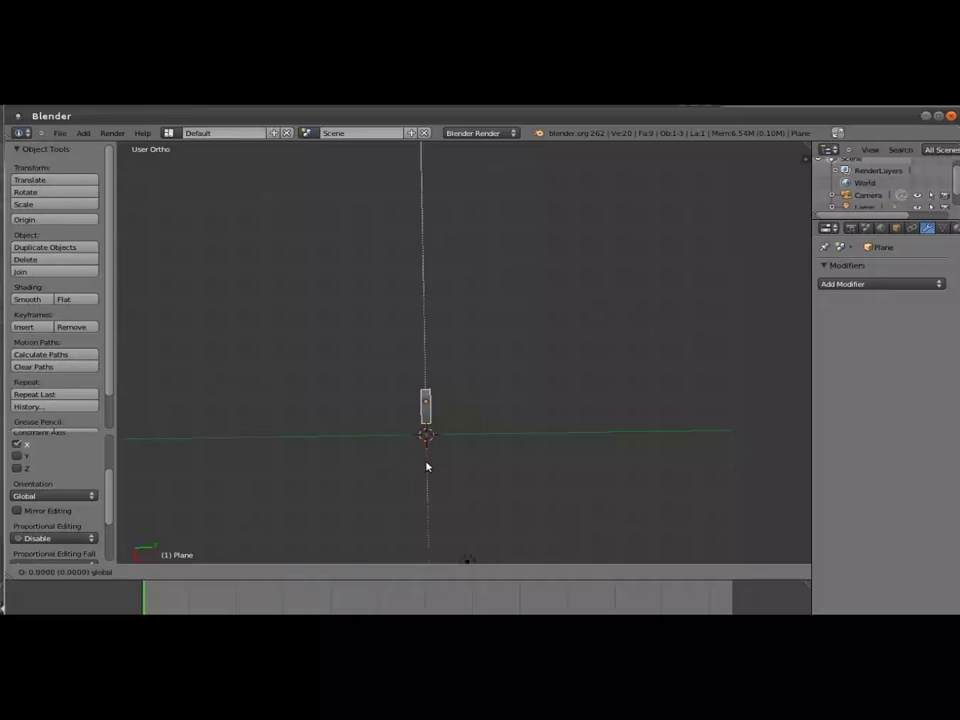
pyautogui.rightClick(426, 470)
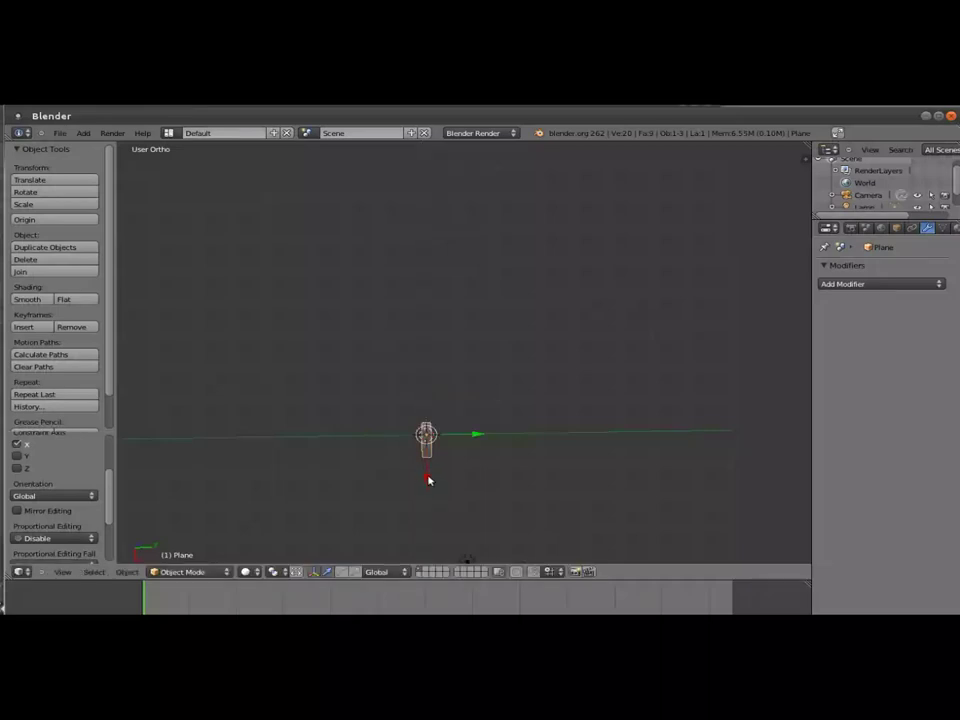
pyautogui.press('g')
pyautogui.press('x')
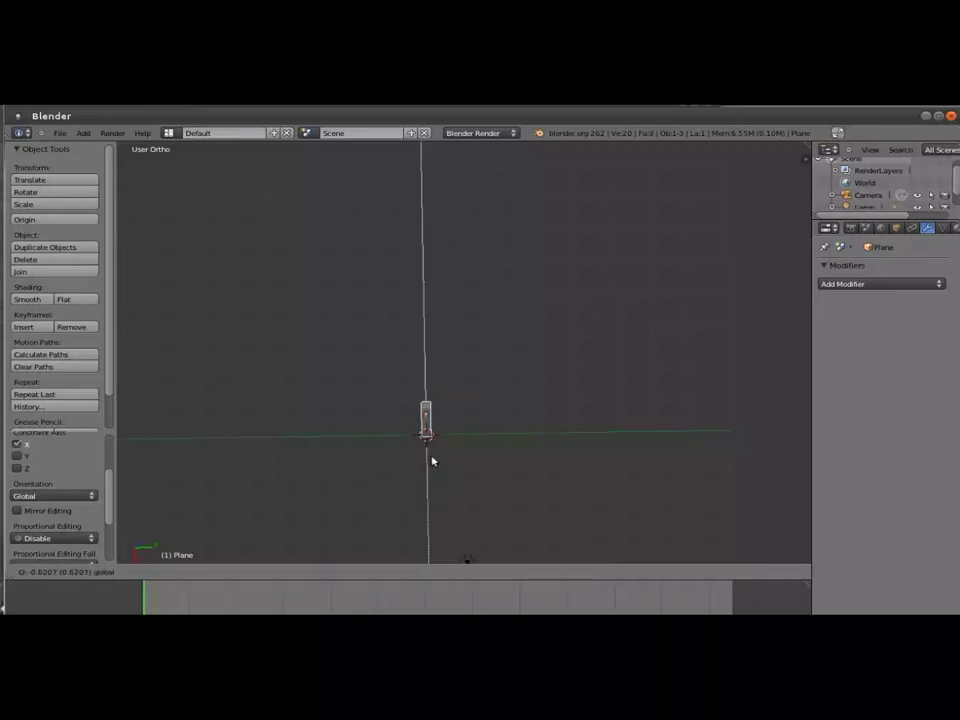
pyautogui.rightClick(431, 460)
pyautogui.moveTo(429, 456)
pyautogui.mouseDown(button='middle')
pyautogui.moveTo(458, 374)
pyautogui.moveTo(412, 380)
pyautogui.mouseUp(button='middle')
pyautogui.press('Tab')
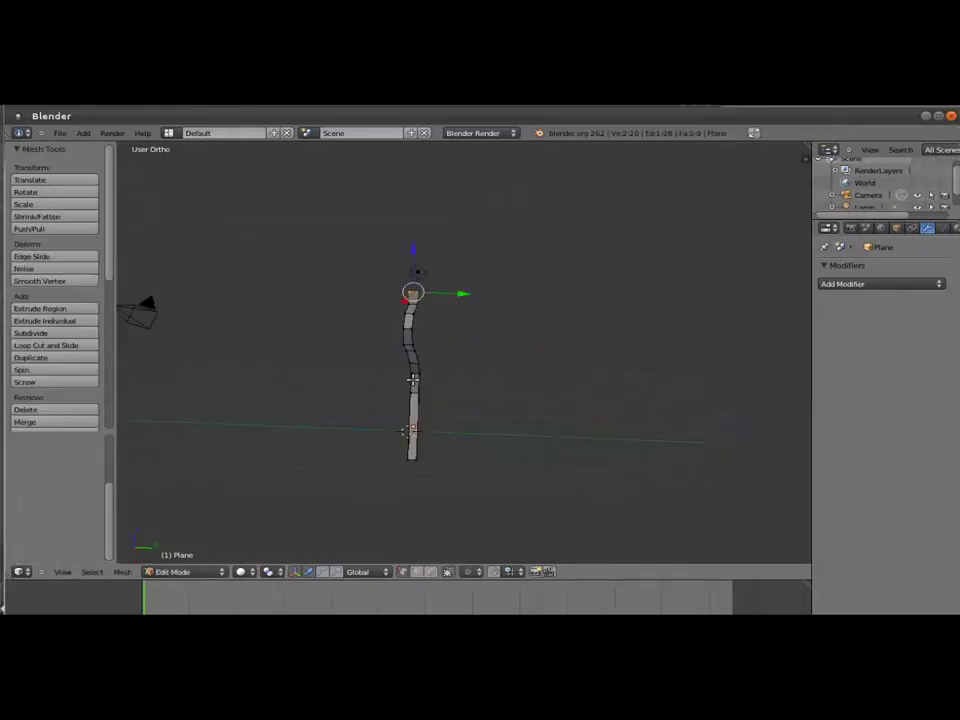
# Test a quarter-turn spin of the whole profile, undo it, then switch to Top view
pyautogui.press('a')
pyautogui.press('a')
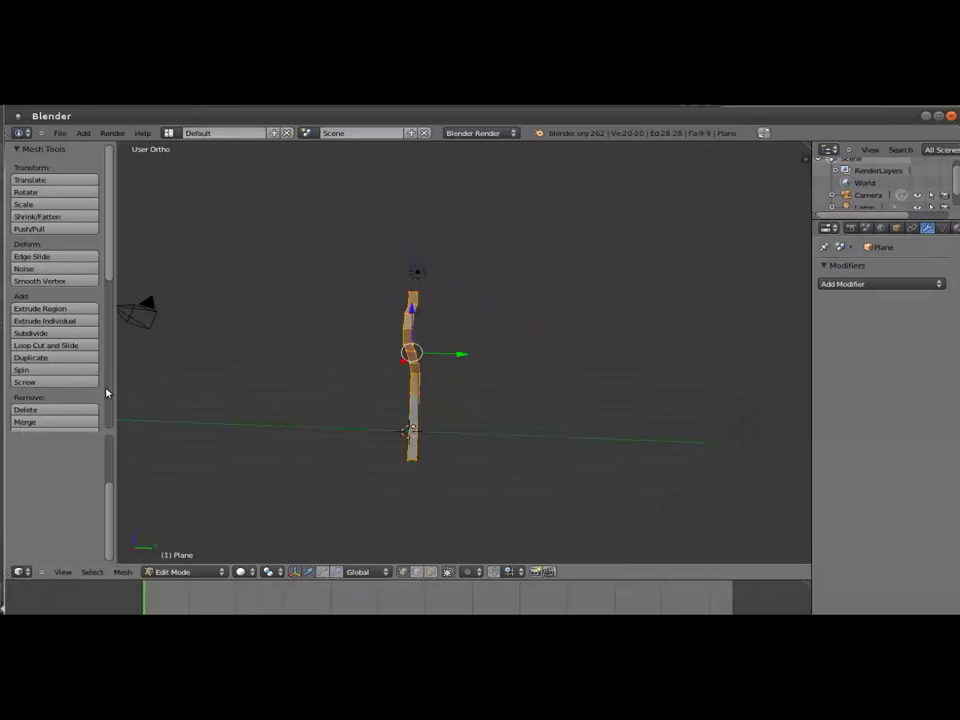
pyautogui.click(39, 371)
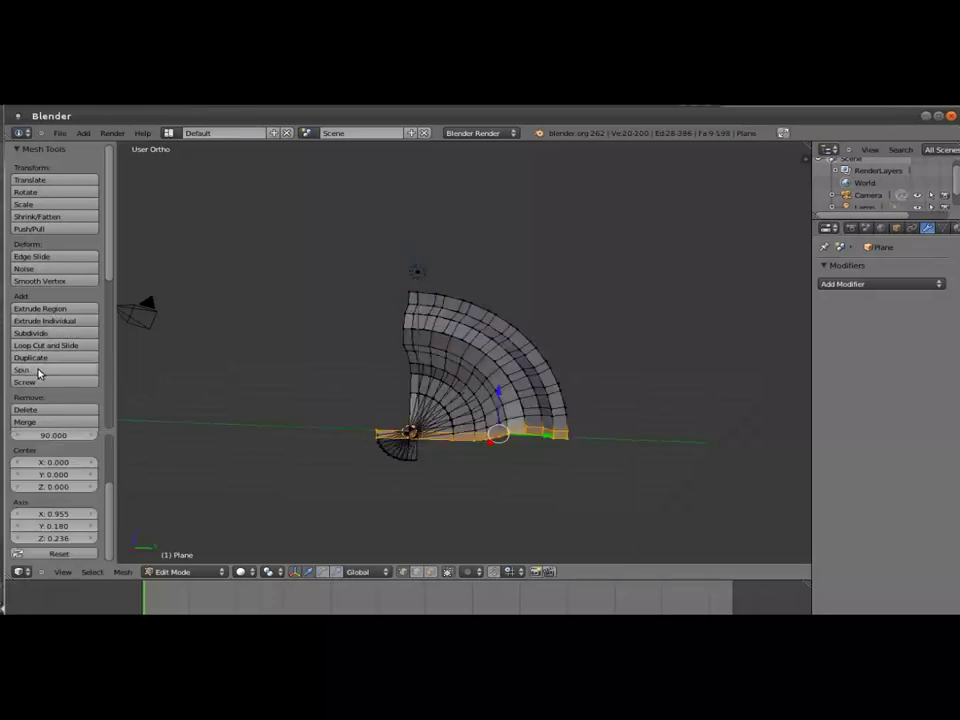
pyautogui.scroll(-1, 545, 387)
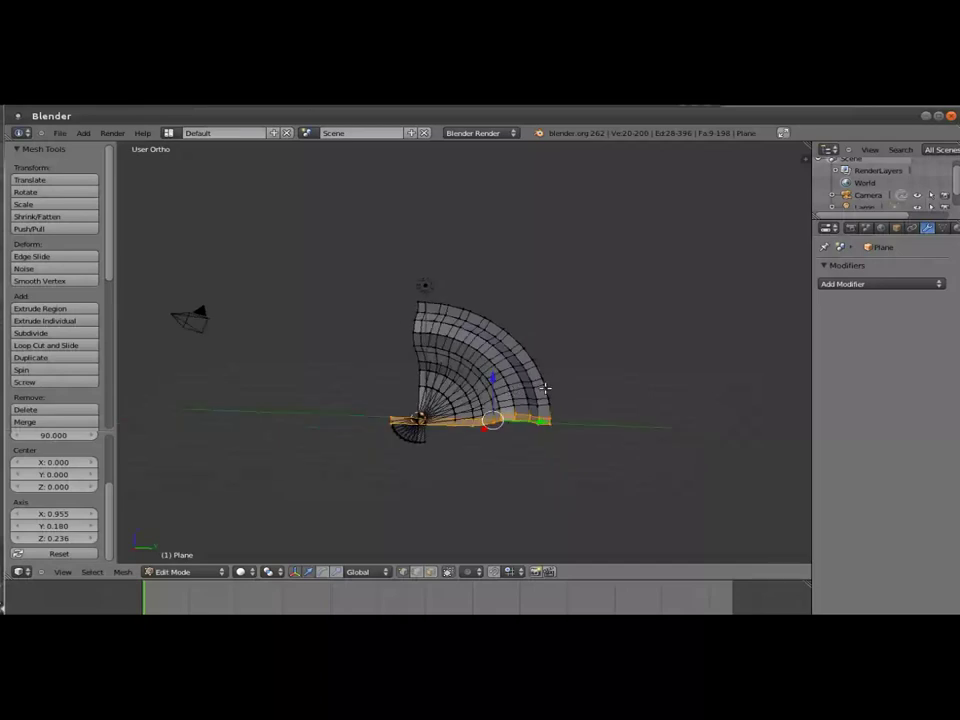
pyautogui.moveTo(545, 387); pyautogui.dragTo(344, 310, button='middle')
pyautogui.moveTo(310, 293); pyautogui.dragTo(396, 401, button='middle')
pyautogui.hotkey('ctrl', 'z')
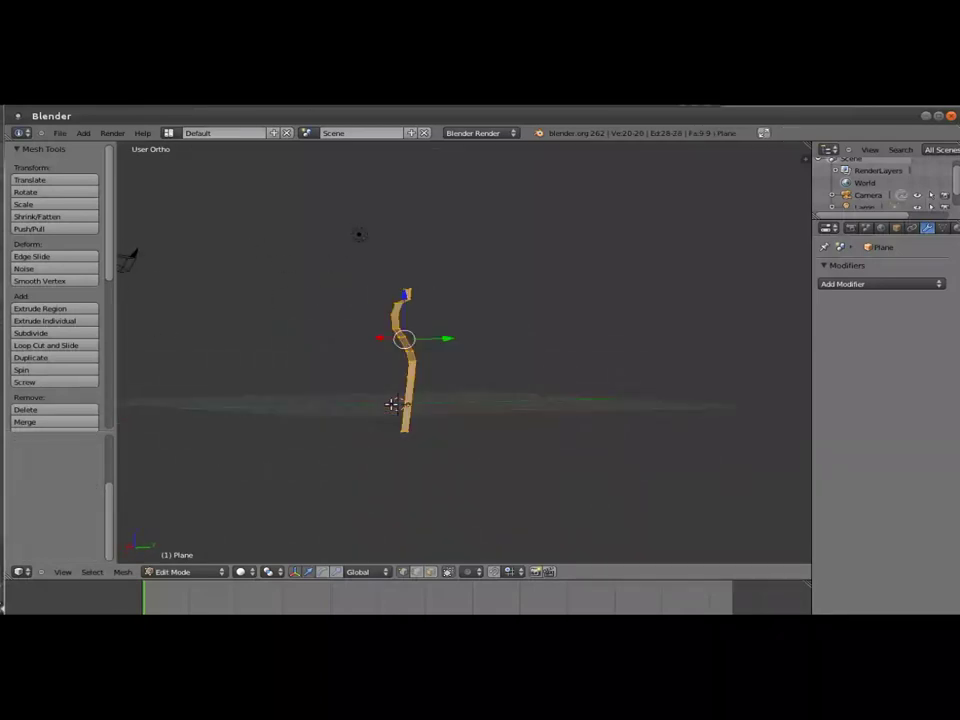
pyautogui.press('KP_7')
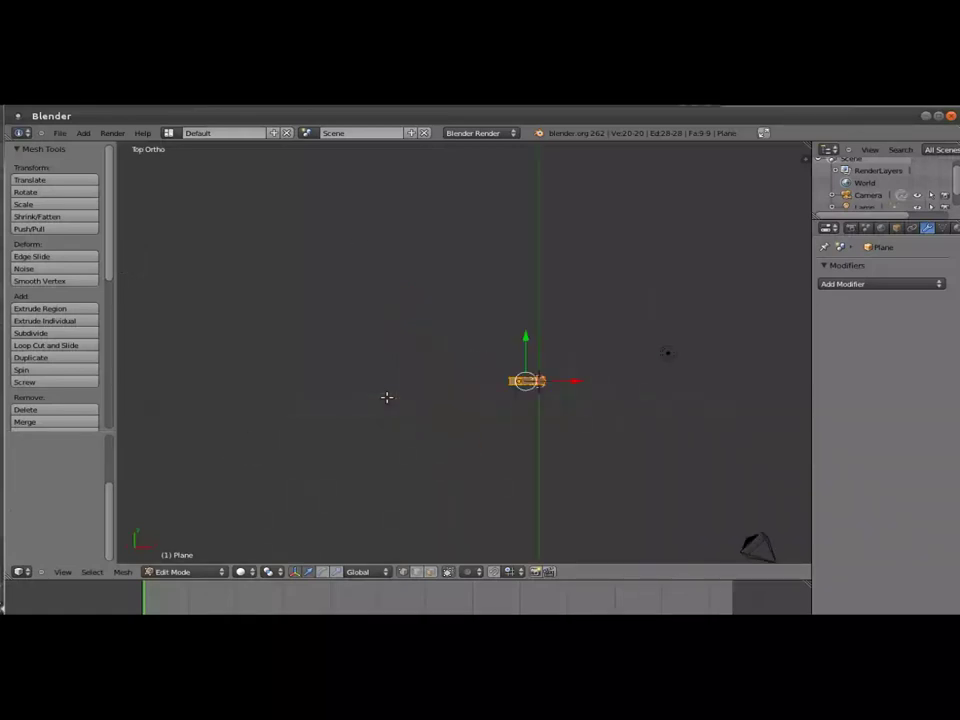
# Spin the profile 360° around the vertical axis in 16 steps, making a 340-vertex vase body
pyautogui.click(41, 372)
pyautogui.scroll(2, 536, 416)
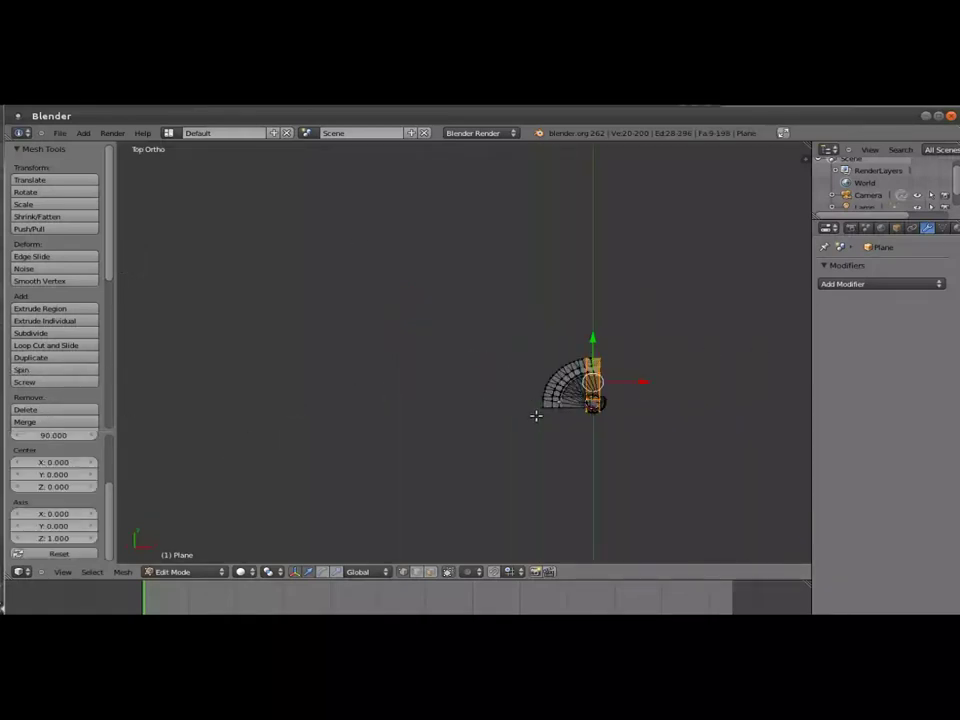
pyautogui.scroll(2, 530, 416)
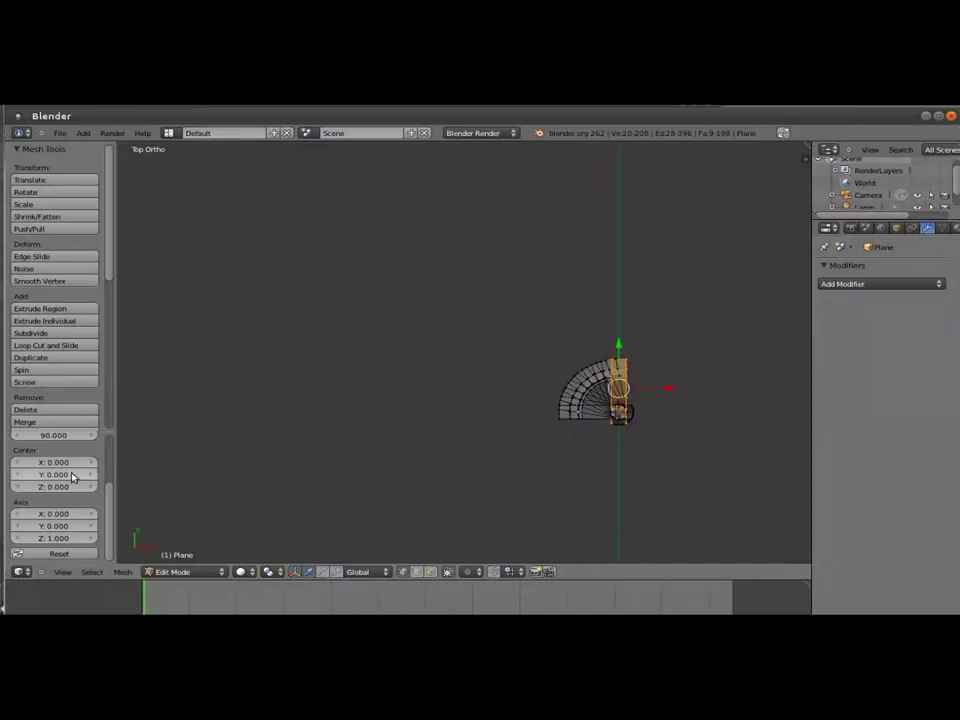
pyautogui.click(51, 510)
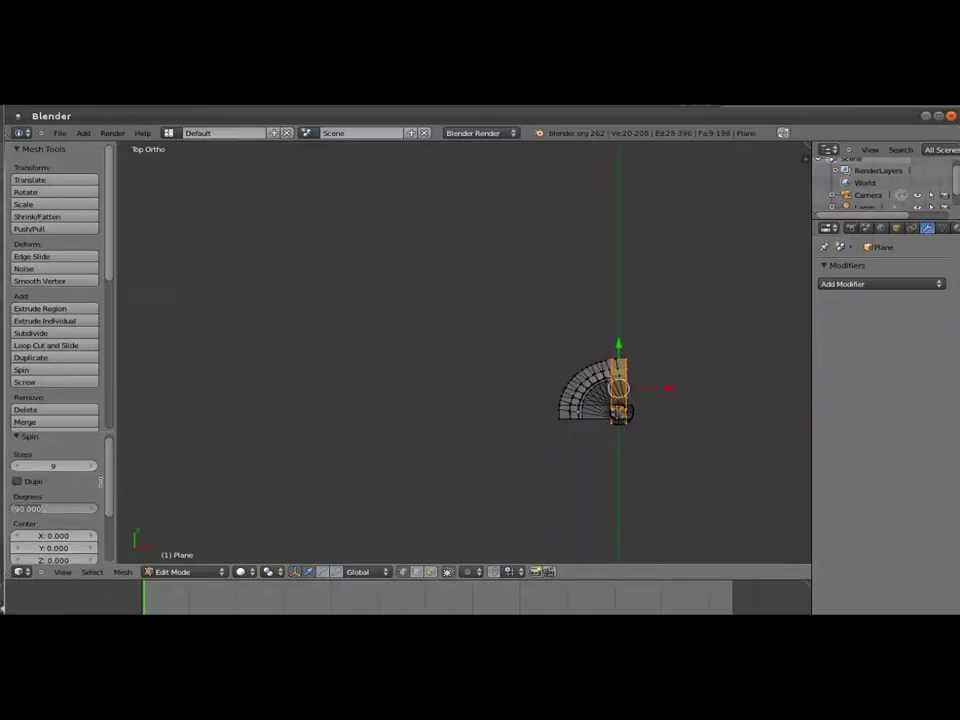
pyautogui.write('360')
pyautogui.press('Return')
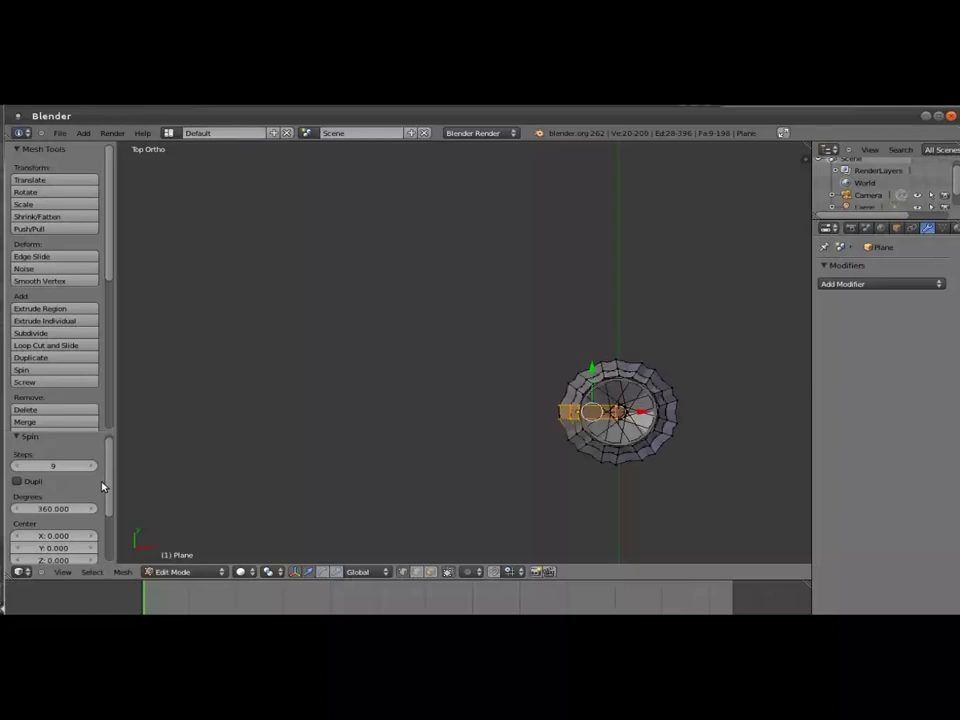
pyautogui.click(92, 467)
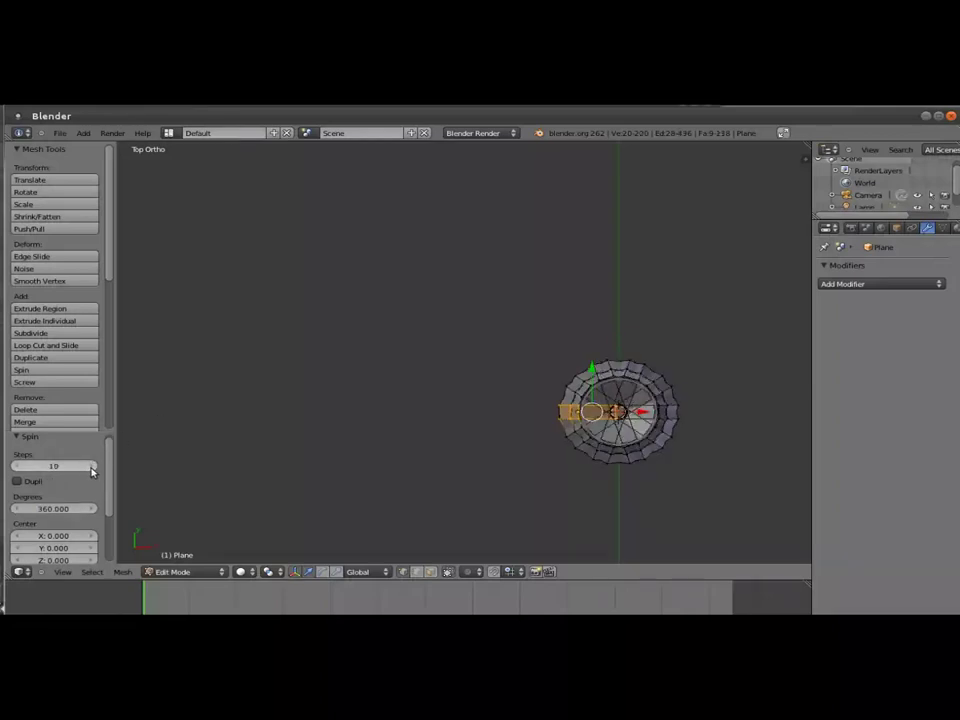
pyautogui.click(92, 467)
pyautogui.click(92, 467)
pyautogui.click(92, 467)
pyautogui.click(92, 467)
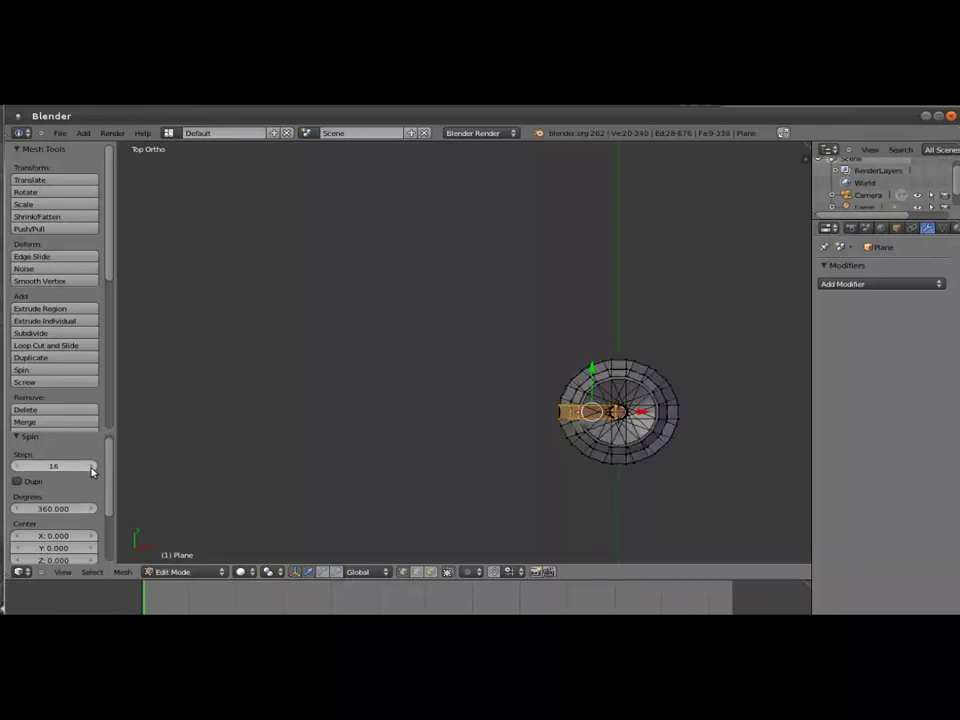
pyautogui.moveTo(544, 448)
pyautogui.mouseDown(button='middle')
pyautogui.moveTo(557, 373)
pyautogui.moveTo(549, 320)
pyautogui.mouseUp(button='middle')
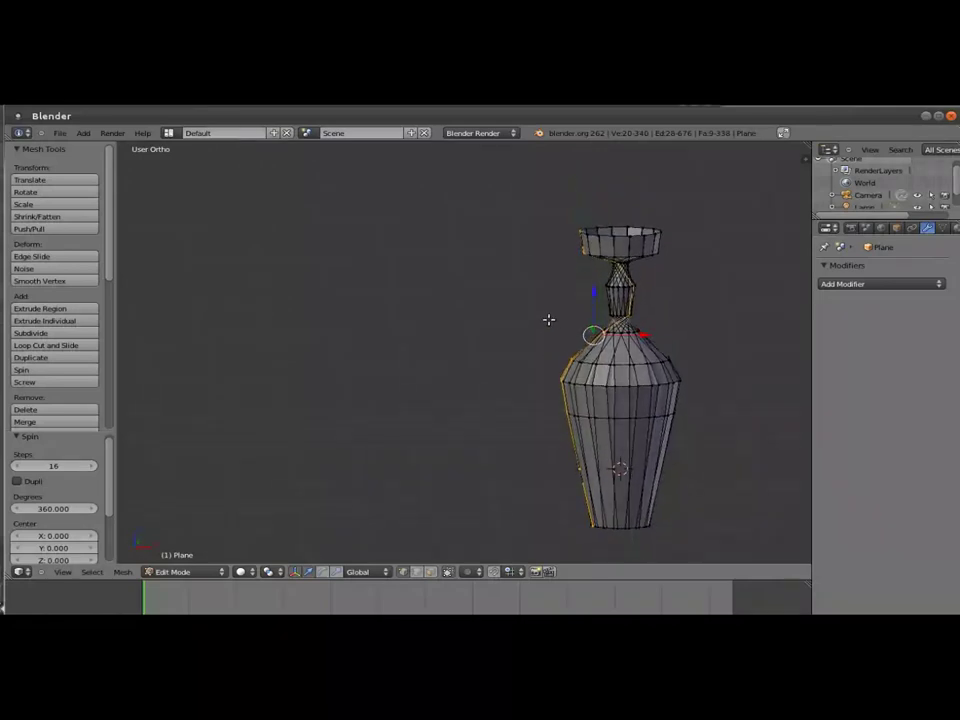
# Switch back to Object Mode and orbit around the solid spun vase
pyautogui.press('Tab')
pyautogui.moveTo(660, 378)
pyautogui.mouseDown(button='middle')
pyautogui.moveTo(463, 360)
pyautogui.moveTo(548, 378)
pyautogui.moveTo(622, 373)
pyautogui.mouseUp(button='middle')
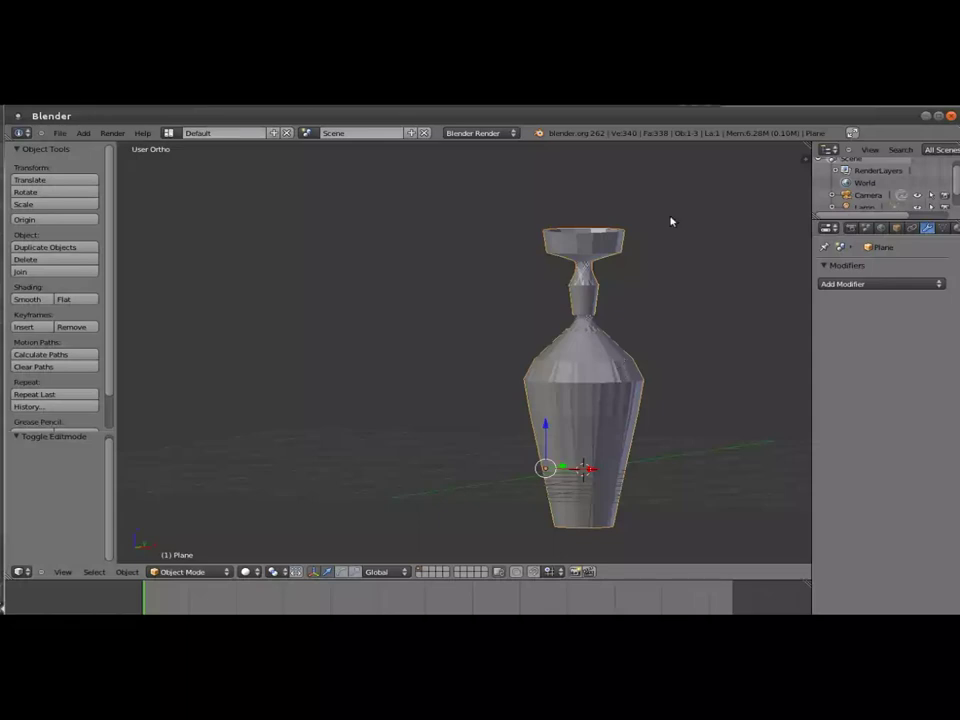
pyautogui.click(660, 111)
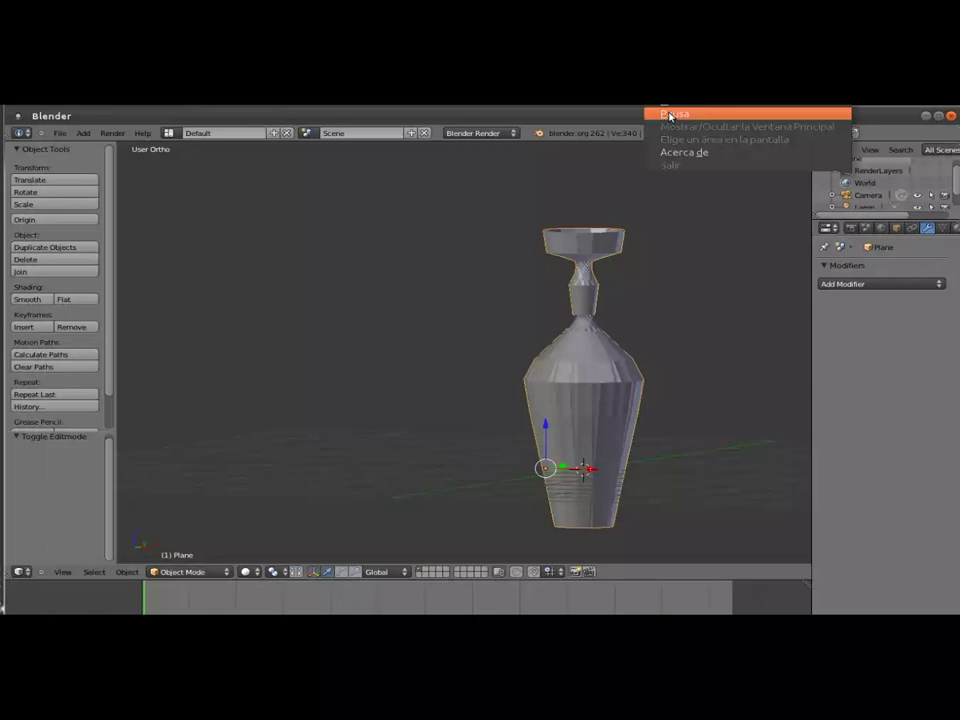
pyautogui.click(725, 241)
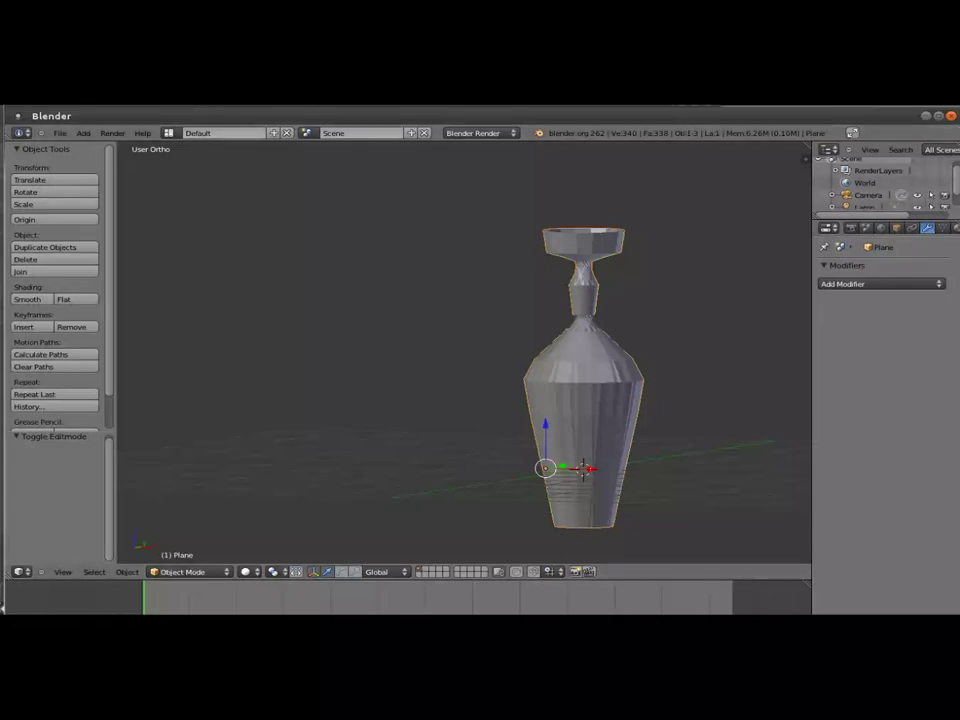
pyautogui.click(662, 106)
pyautogui.click(662, 106)
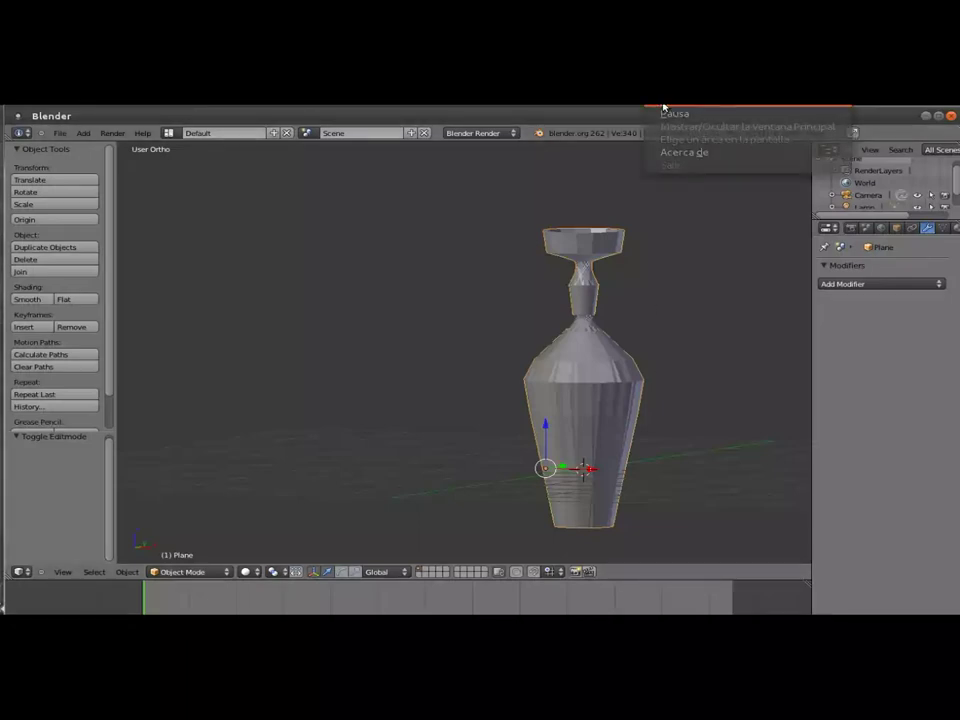